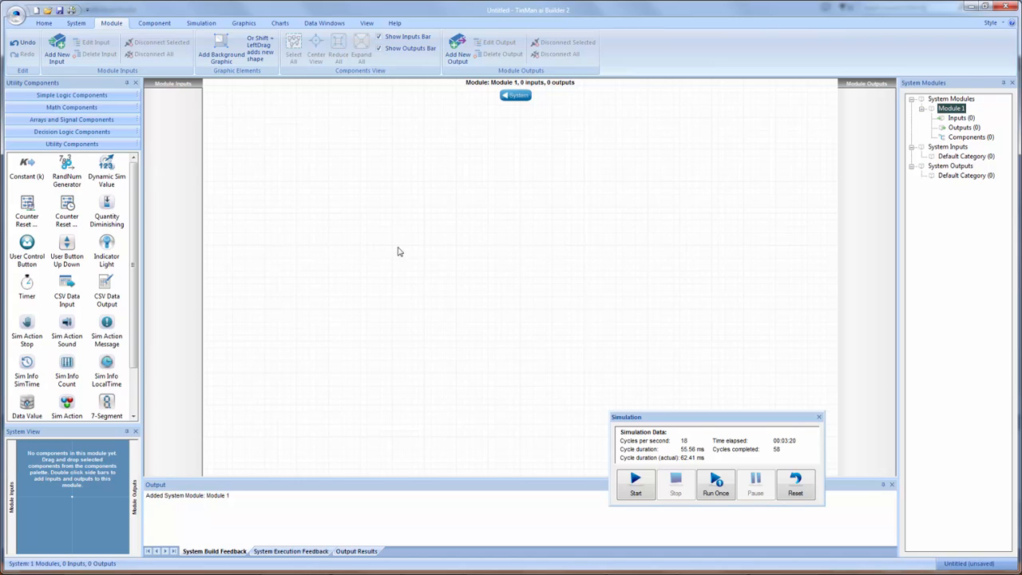
- Add a Pattern Generator to Module 1 and place a 7-Segment LED beside it
{"action": "left_click", "coordinate": [40, 132]}
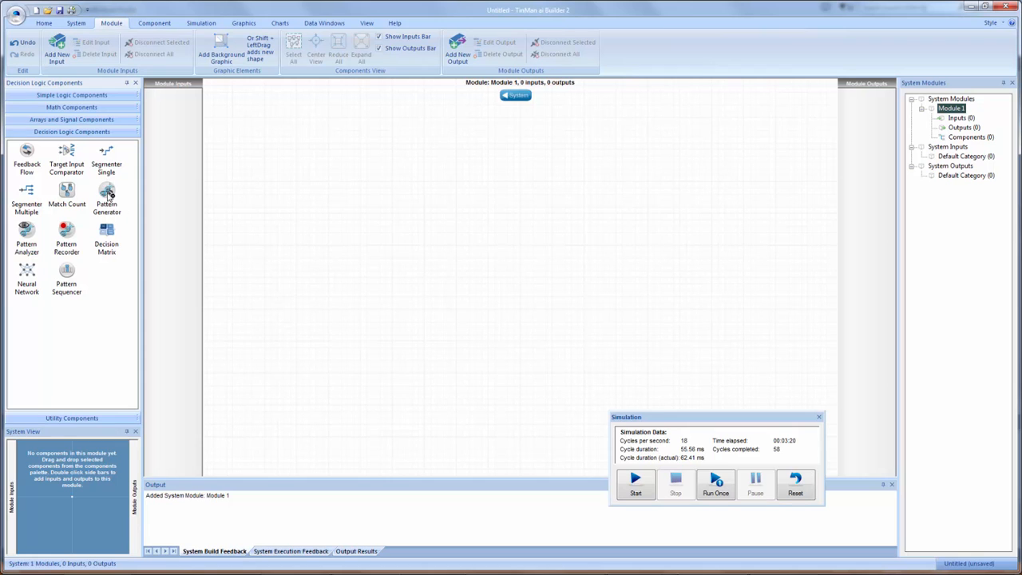
{"action": "left_click_drag", "start_coordinate": [110, 194], "coordinate": [399, 231]}
{"action": "left_click", "coordinate": [403, 277]}
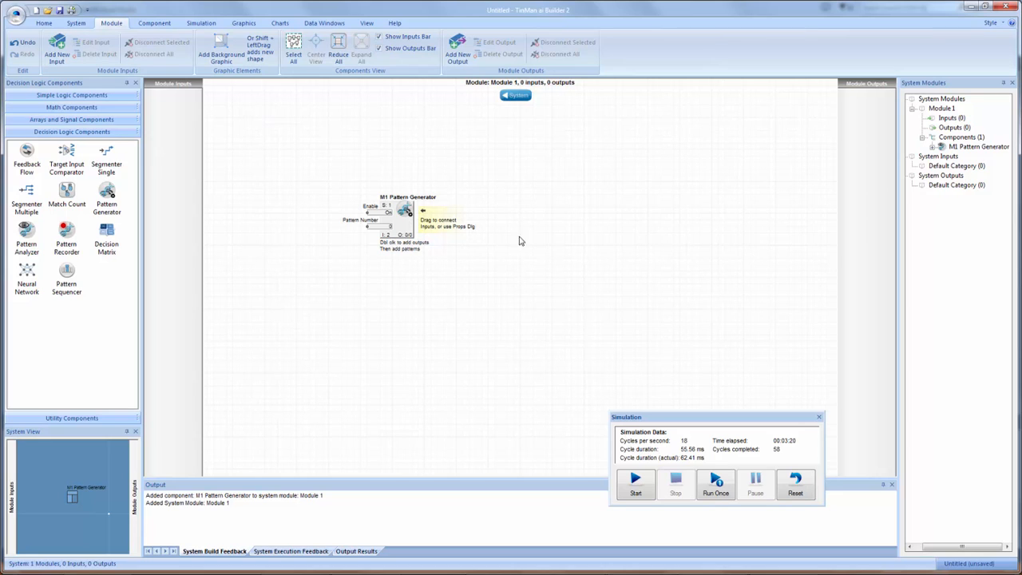
{"action": "left_click", "coordinate": [104, 418]}
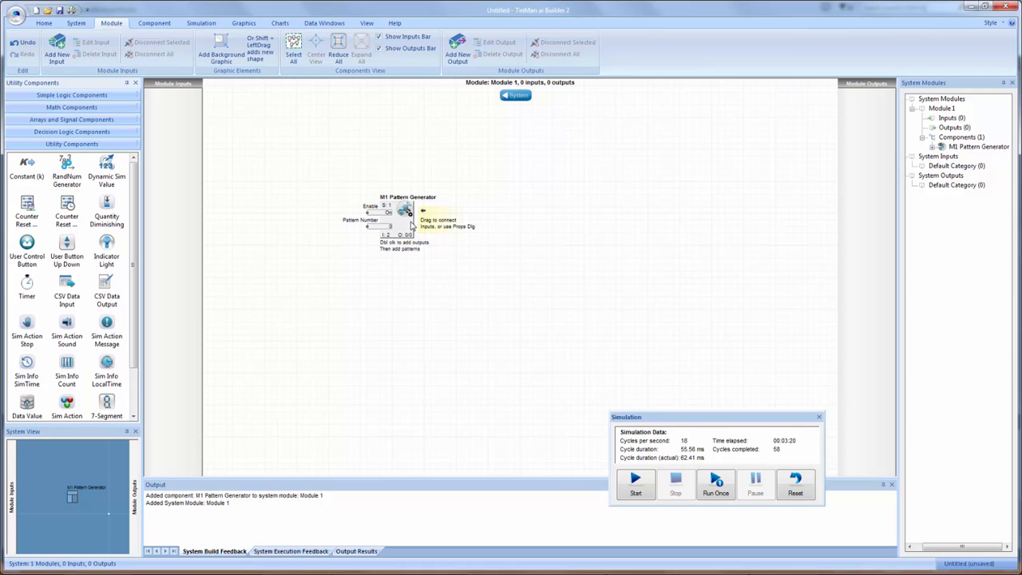
{"action": "left_click_drag", "start_coordinate": [106, 406], "coordinate": [538, 254]}
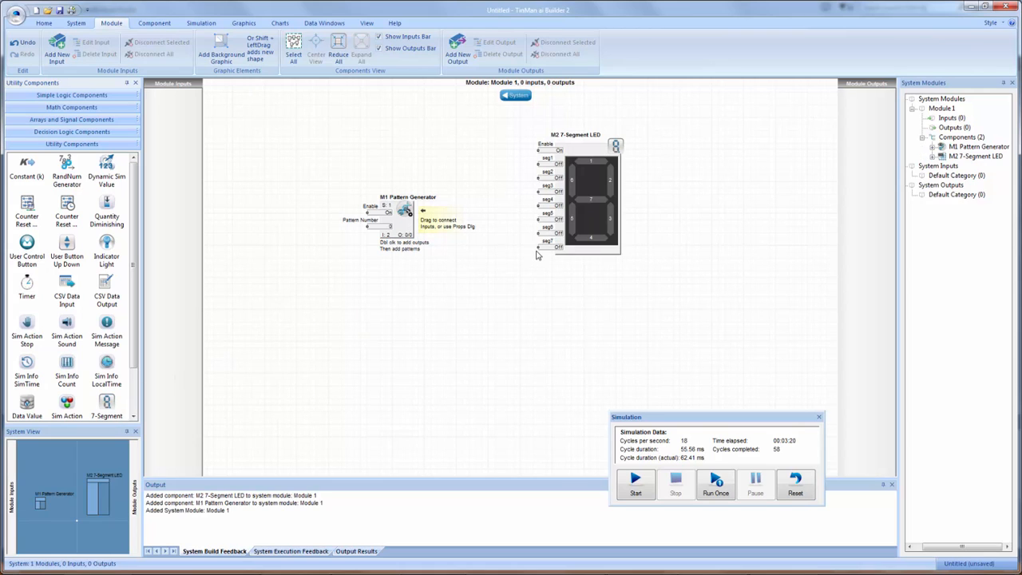
- Run the simulation briefly to view the 7-Segment LED without connected inputs, and stop it
{"action": "left_click", "coordinate": [593, 154]}
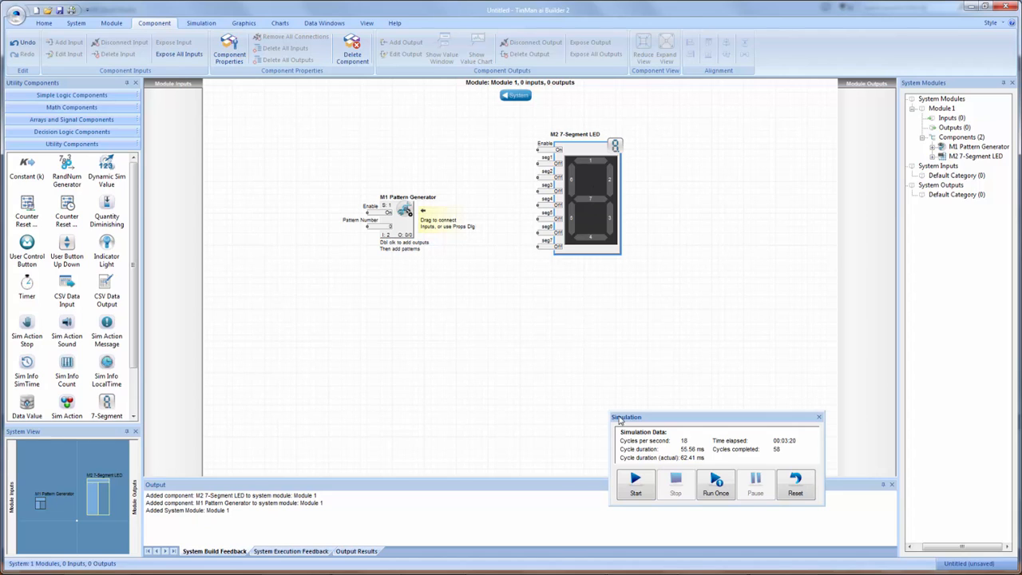
{"action": "left_click", "coordinate": [635, 484]}
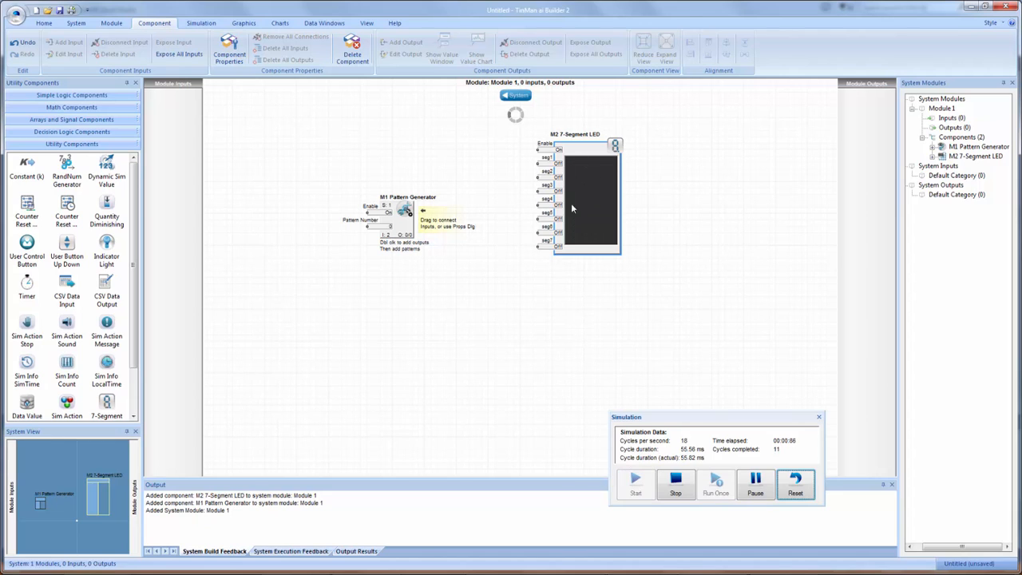
{"action": "left_click", "coordinate": [675, 484]}
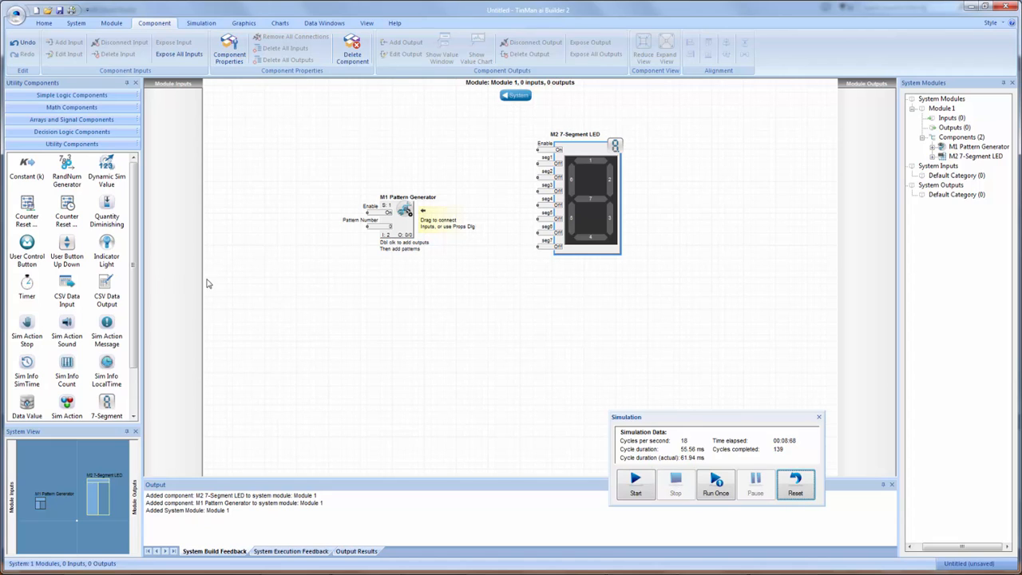
- Add a User Control Button wired to the LED's seg1 input and toggle it repeatedly in a simulation run
{"action": "left_click_drag", "start_coordinate": [36, 248], "coordinate": [537, 164]}
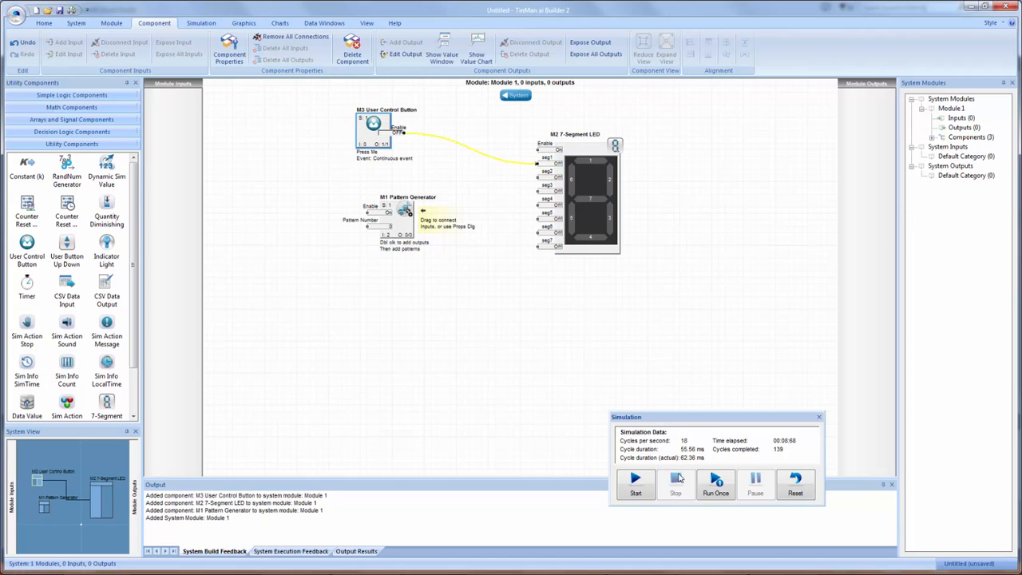
{"action": "left_click", "coordinate": [642, 491]}
{"action": "left_click", "coordinate": [376, 125]}
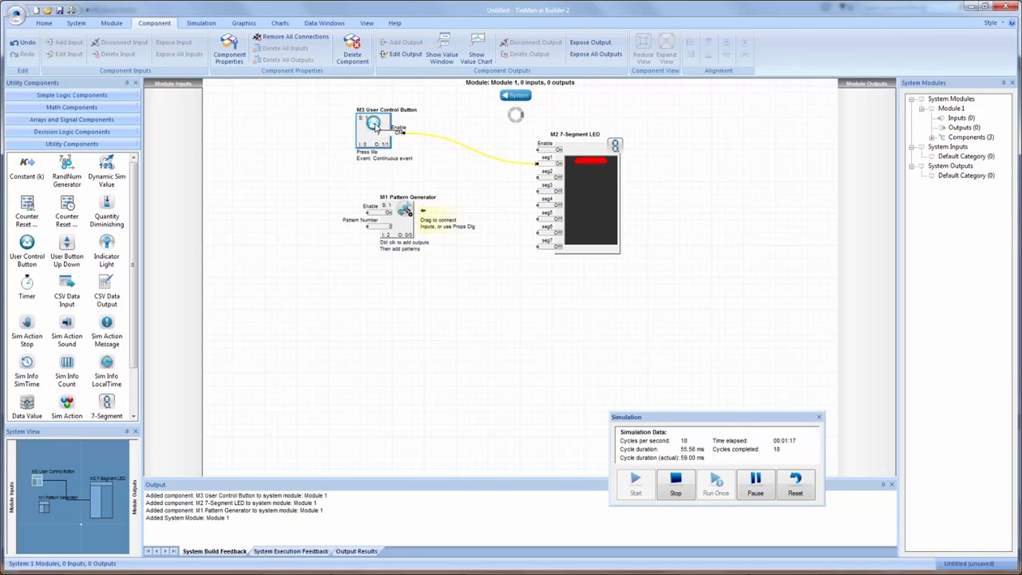
{"action": "left_click", "coordinate": [376, 125]}
{"action": "left_click", "coordinate": [375, 125]}
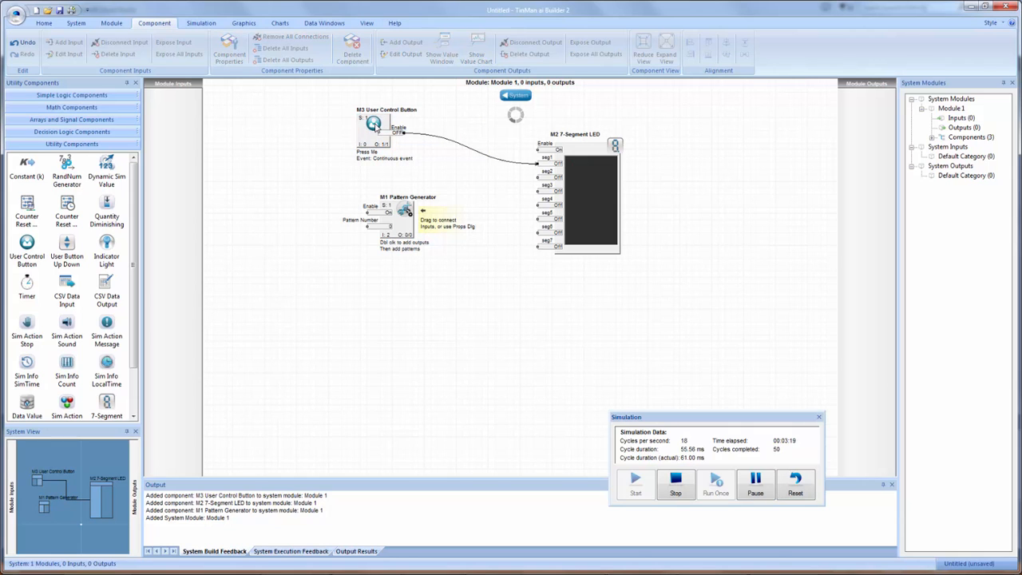
{"action": "left_click", "coordinate": [375, 125]}
{"action": "left_click", "coordinate": [376, 126]}
{"action": "left_click", "coordinate": [375, 125]}
{"action": "left_click", "coordinate": [375, 125]}
{"action": "left_click", "coordinate": [375, 125]}
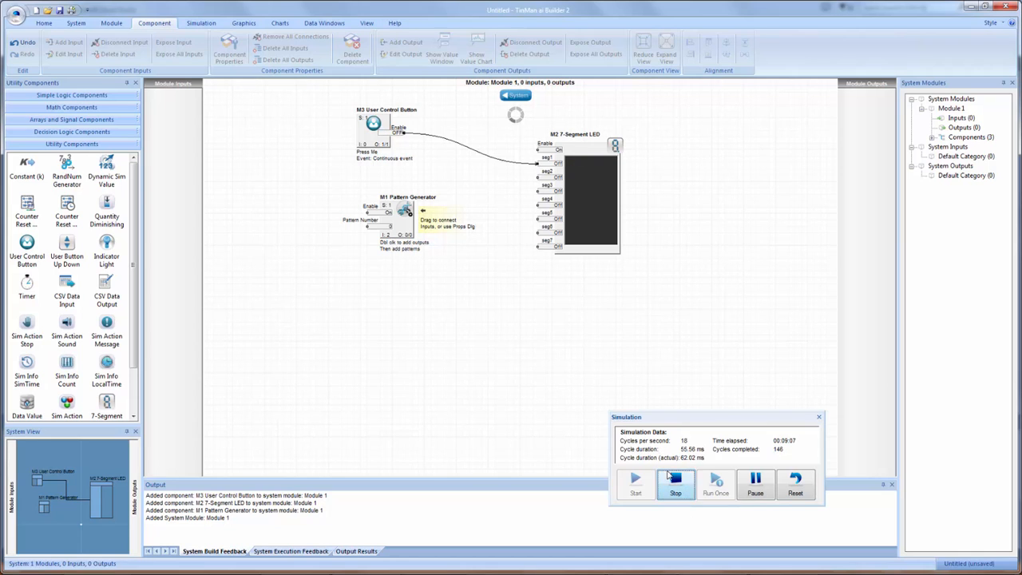
{"action": "left_click", "coordinate": [676, 483]}
- Connect the User Control Button to the LED's seg4 input as well and toggle both segments in a simulation run
{"action": "left_click_drag", "start_coordinate": [403, 133], "coordinate": [537, 206]}
{"action": "left_click", "coordinate": [635, 482]}
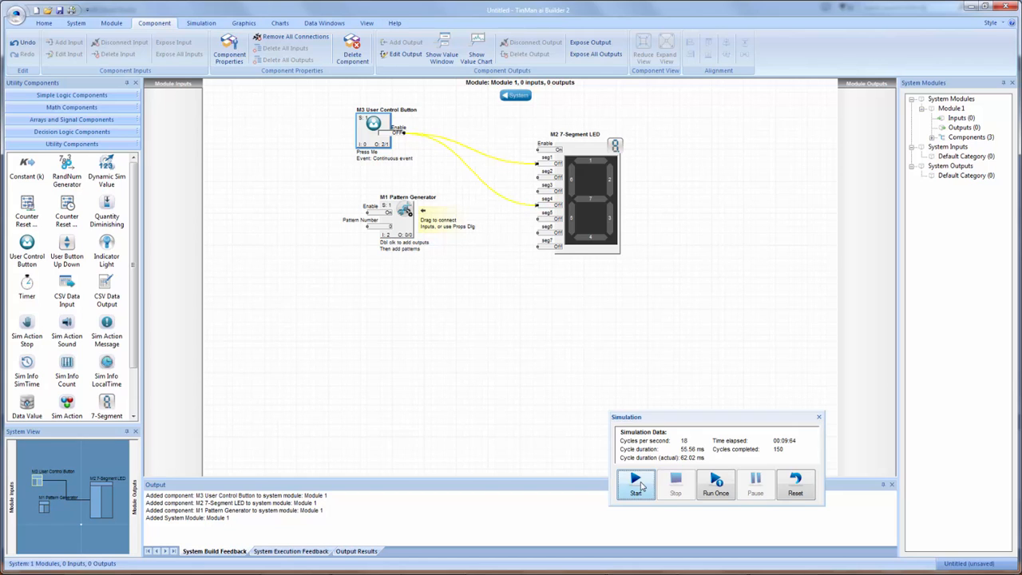
{"action": "left_click", "coordinate": [374, 124]}
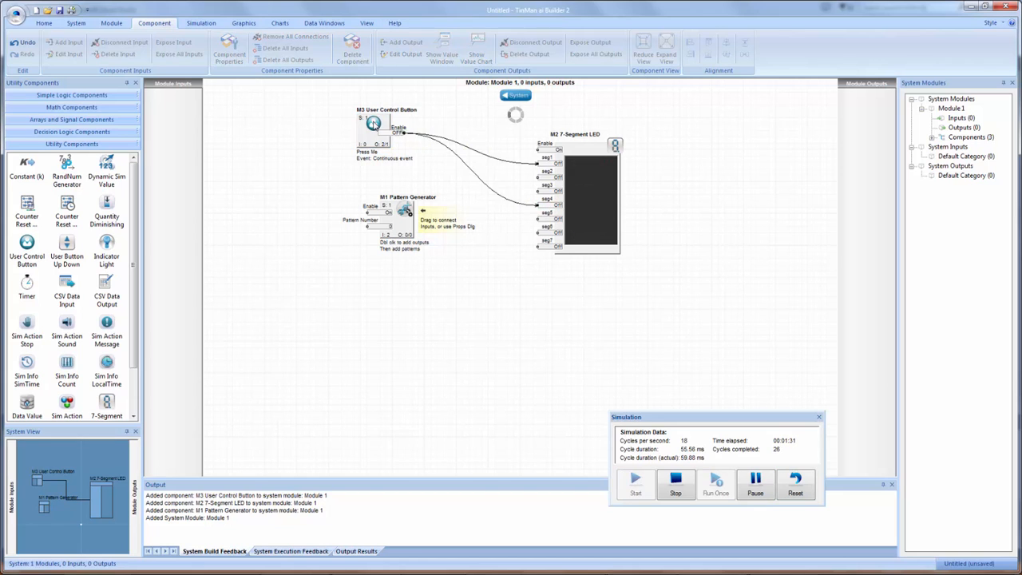
{"action": "left_click", "coordinate": [374, 125]}
{"action": "left_click", "coordinate": [373, 125]}
{"action": "left_click", "coordinate": [374, 123]}
{"action": "left_click", "coordinate": [374, 123]}
{"action": "left_click", "coordinate": [374, 124]}
{"action": "left_click", "coordinate": [676, 481]}
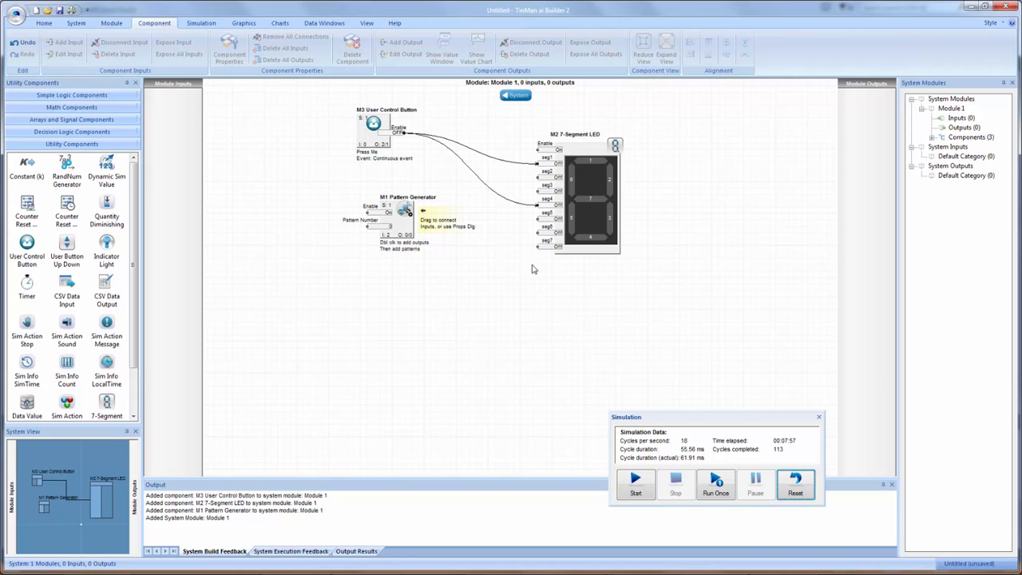
- Move the 7-Segment LED slightly lower and delete the User Control Button with its connections
{"action": "left_click_drag", "start_coordinate": [588, 151], "coordinate": [603, 161]}
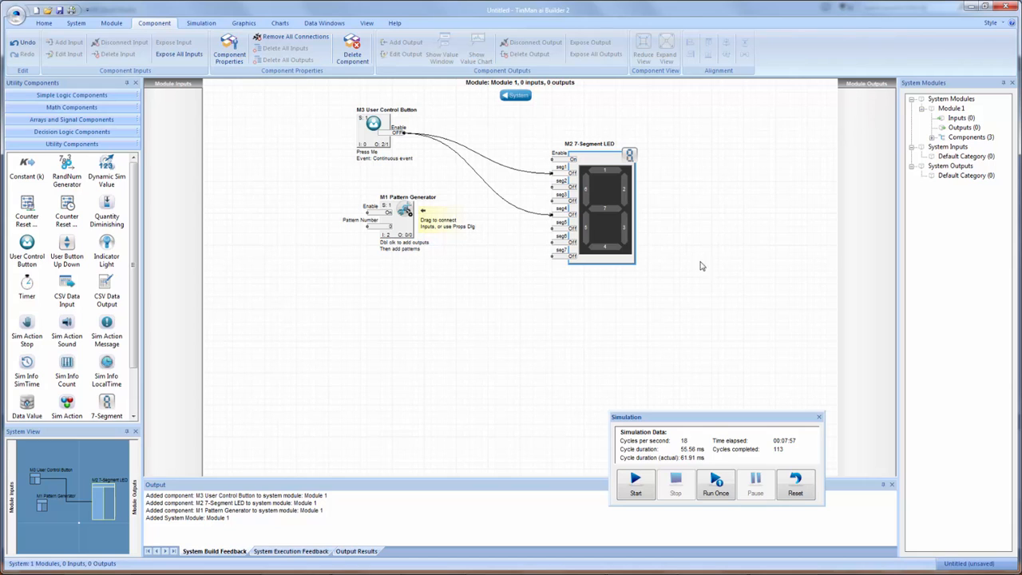
{"action": "left_click_drag", "start_coordinate": [630, 165], "coordinate": [617, 168]}
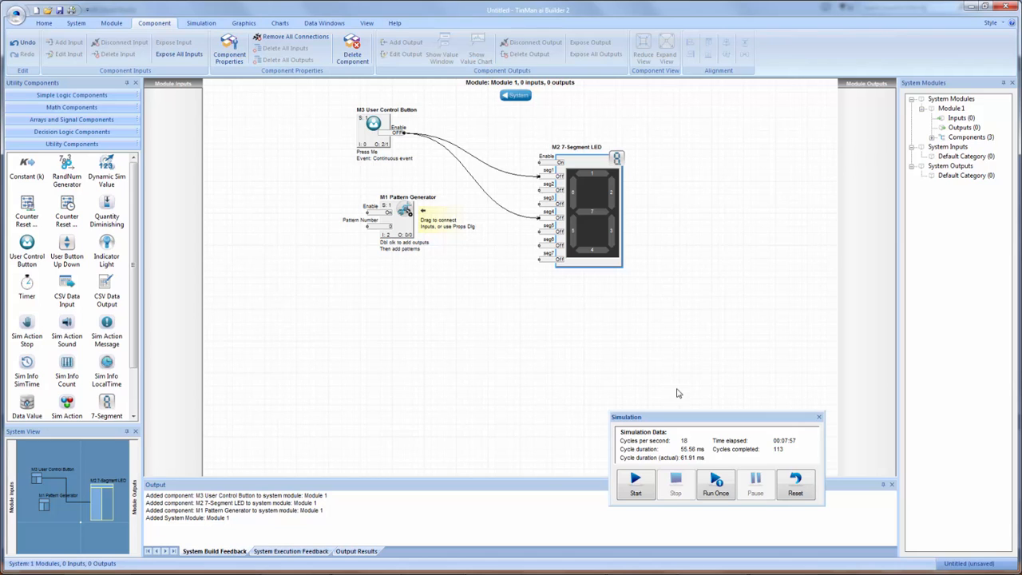
{"action": "right_click", "coordinate": [377, 128]}
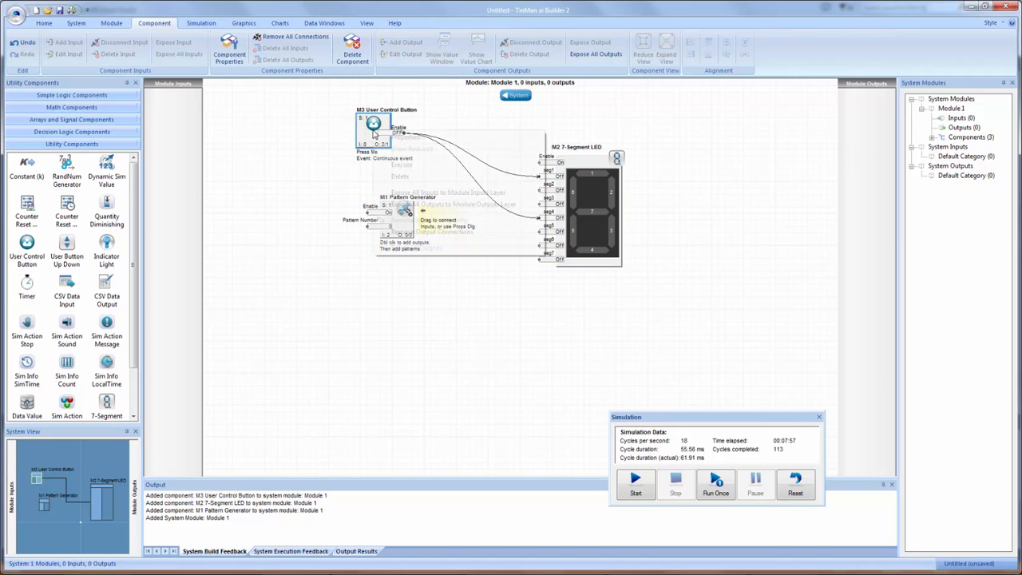
{"action": "left_click", "coordinate": [404, 177]}
{"action": "left_click", "coordinate": [508, 319]}
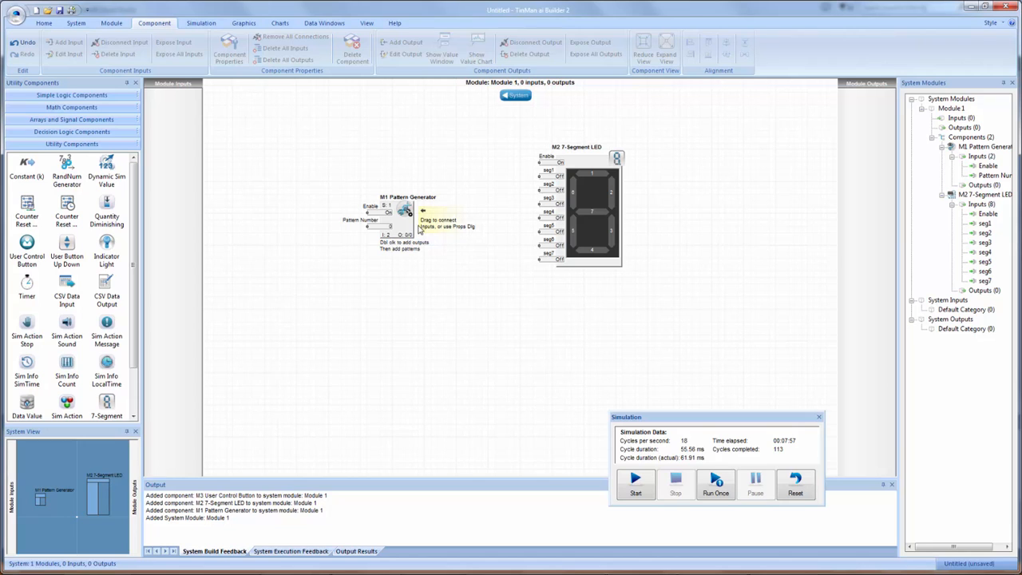
- Shift the Pattern Generator slightly up, review its properties and close them without changes
{"action": "mouse_move", "coordinate": [397, 222]}
{"action": "left_mouse_down"}
{"action": "mouse_move", "coordinate": [403, 235]}
{"action": "mouse_move", "coordinate": [404, 207]}
{"action": "left_mouse_up"}
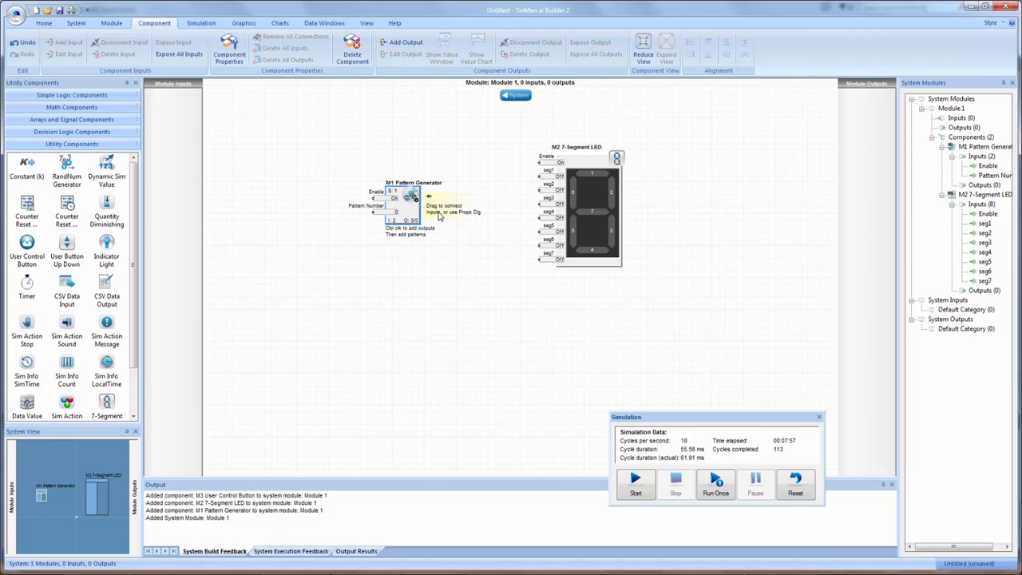
{"action": "double_click", "coordinate": [411, 206]}
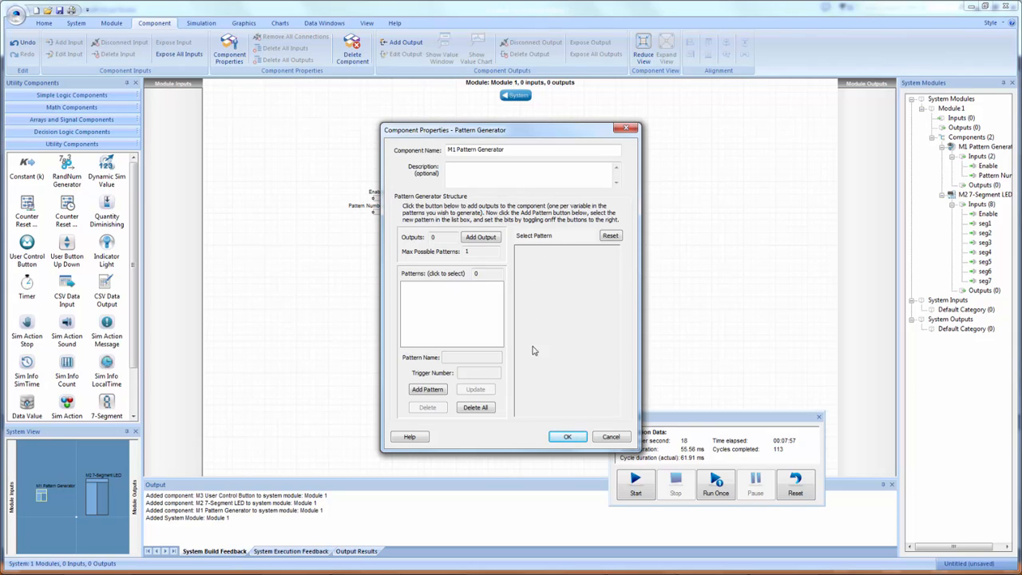
{"action": "left_click_drag", "start_coordinate": [540, 134], "coordinate": [768, 92]}
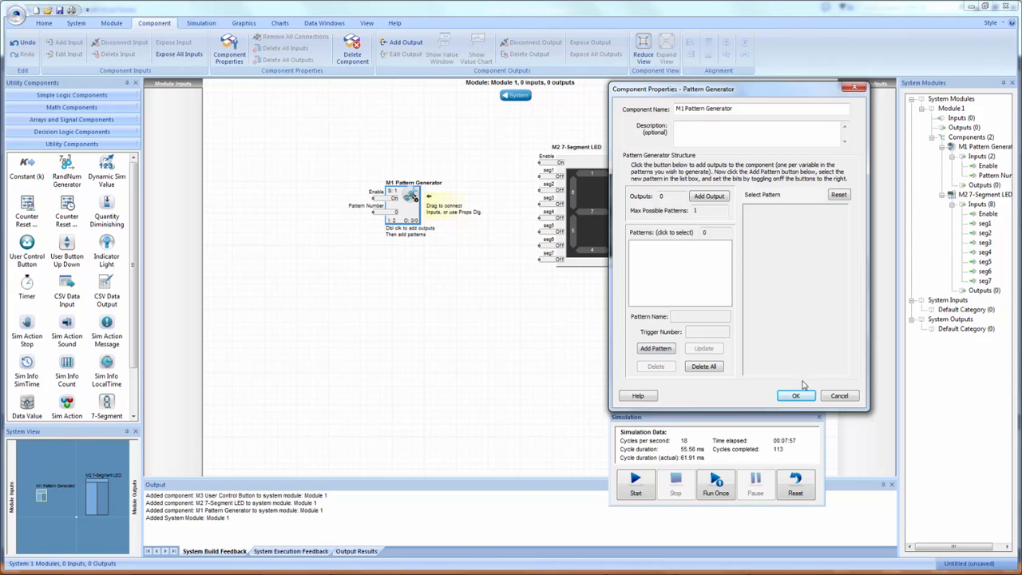
{"action": "left_click_drag", "start_coordinate": [743, 95], "coordinate": [660, 94]}
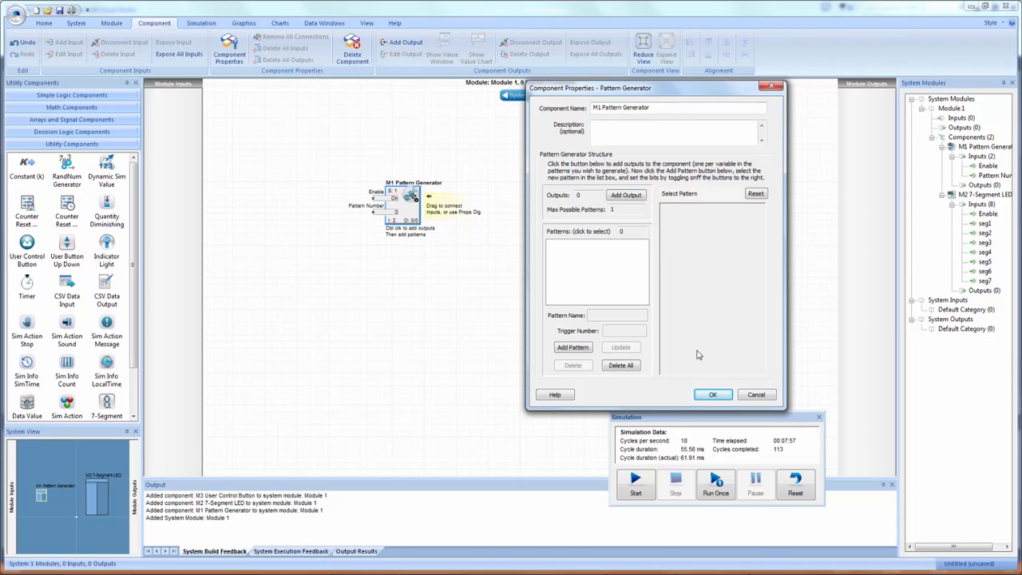
{"action": "left_click", "coordinate": [757, 395]}
- Wire the LED's seg1 and seg2 inputs to the Pattern Generator and review the outputs in its properties
{"action": "left_click_drag", "start_coordinate": [551, 179], "coordinate": [421, 207]}
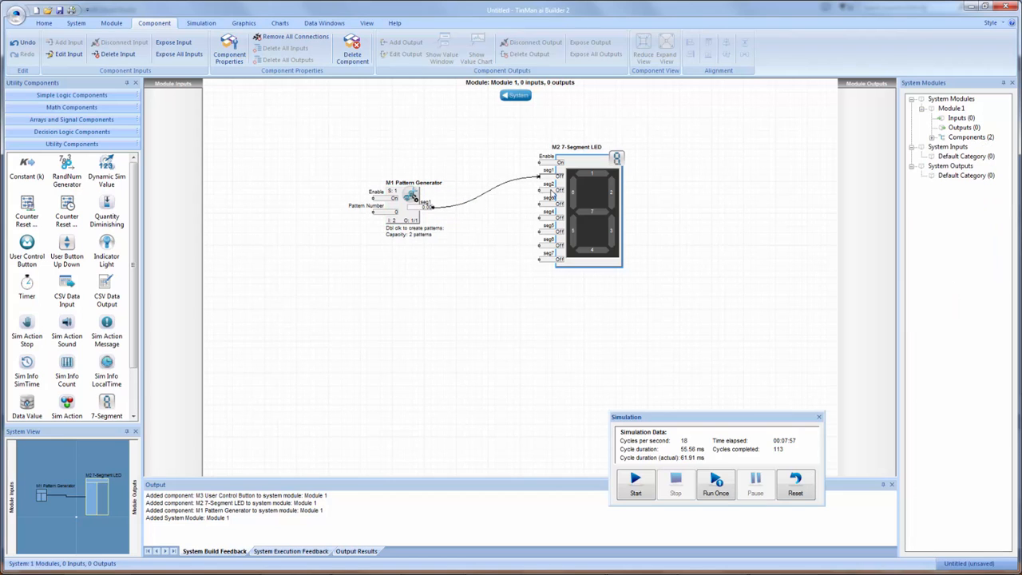
{"action": "left_click_drag", "start_coordinate": [552, 192], "coordinate": [409, 196]}
{"action": "double_click", "coordinate": [409, 195]}
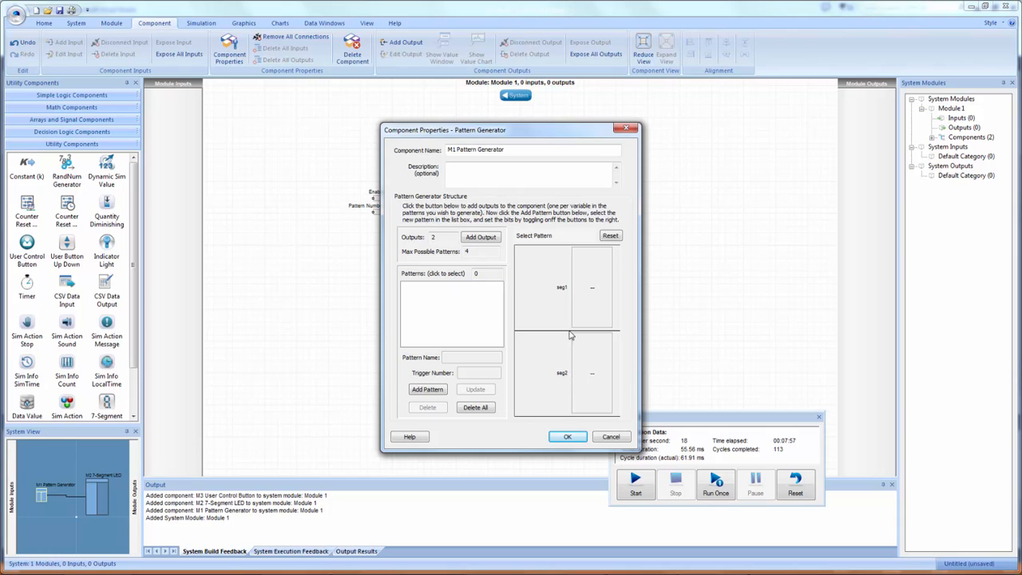
{"action": "left_click_drag", "start_coordinate": [495, 130], "coordinate": [708, 103]}
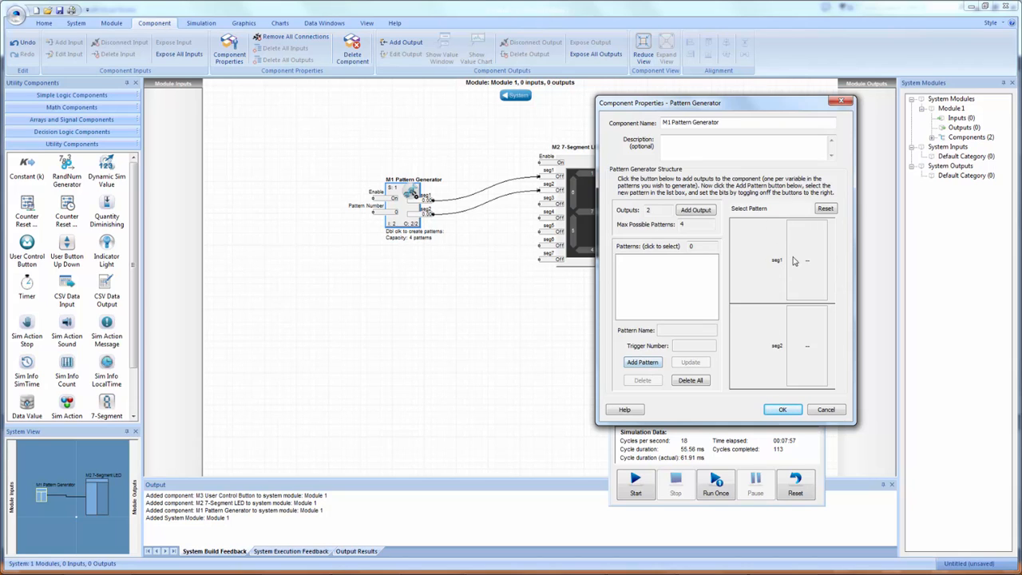
{"action": "left_click", "coordinate": [827, 410]}
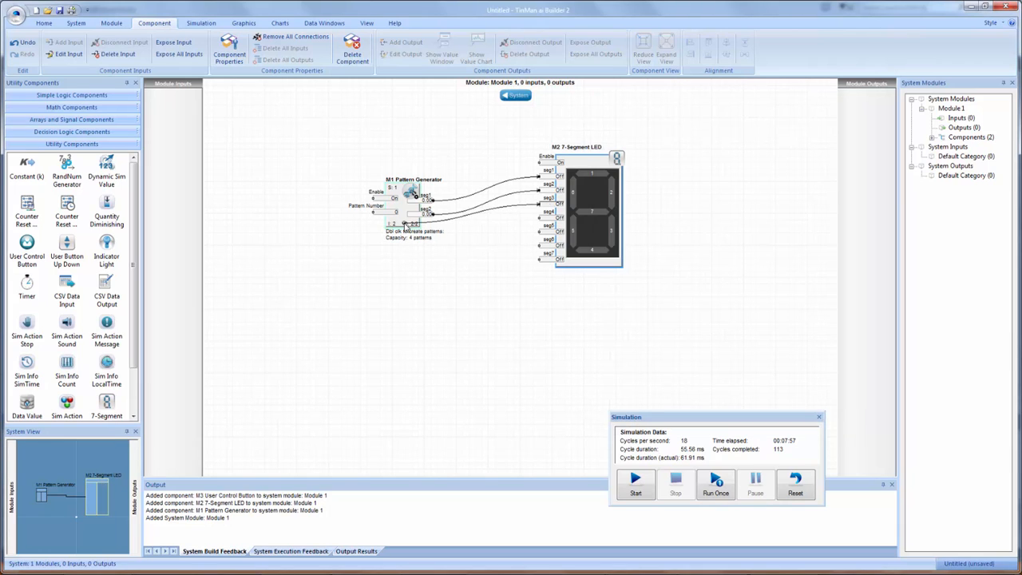
- Connect the LED's remaining inputs, seg3 to seg7, to the Pattern Generator and move the generator lower on the canvas
{"action": "left_click_drag", "start_coordinate": [543, 218], "coordinate": [409, 240]}
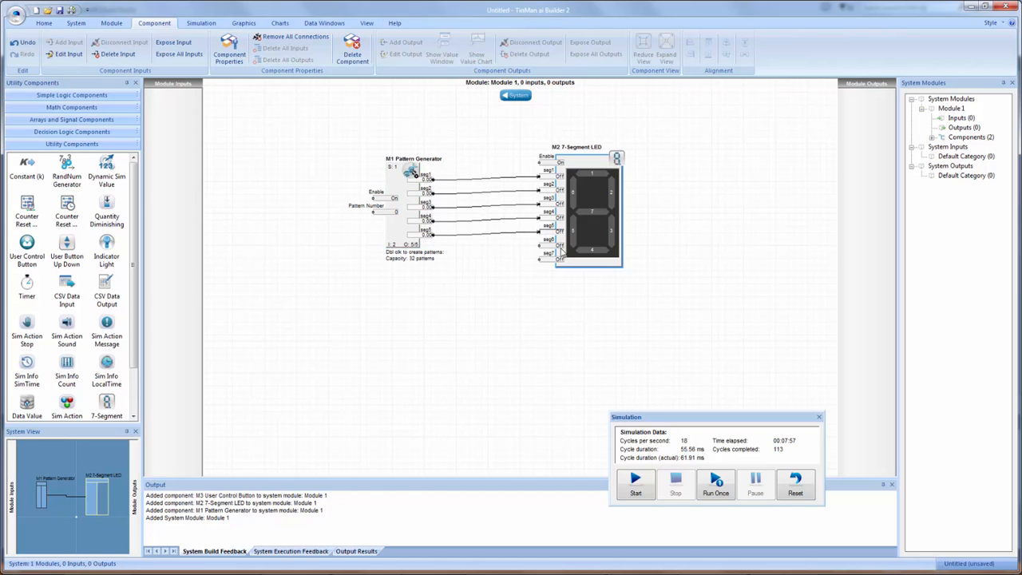
{"action": "left_click_drag", "start_coordinate": [543, 245], "coordinate": [358, 300]}
- Add a pattern with trigger number 0 and all segments Off to the Pattern Generator, and test it in a simulation run
{"action": "double_click", "coordinate": [370, 296]}
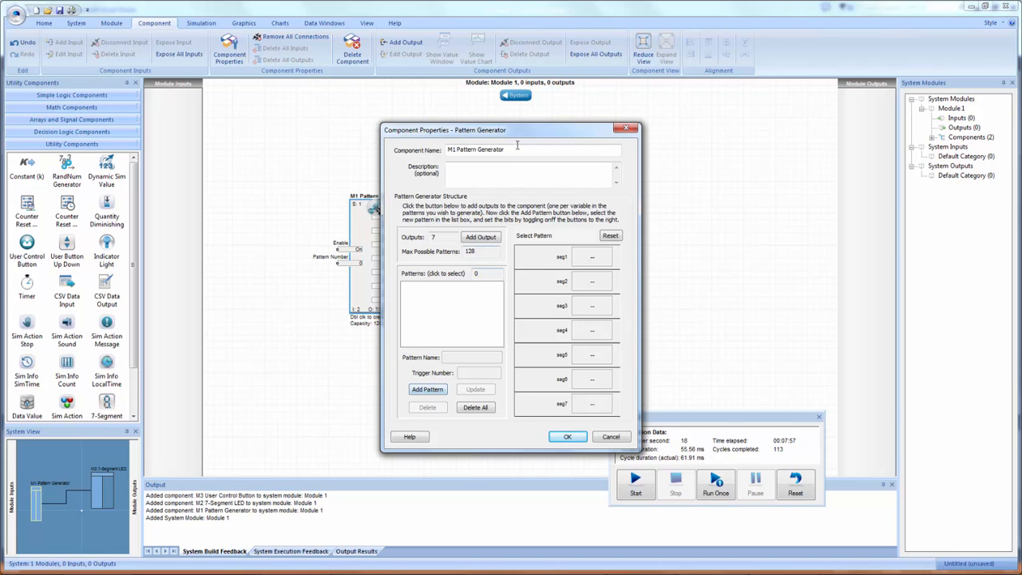
{"action": "left_click_drag", "start_coordinate": [511, 129], "coordinate": [639, 75]}
{"action": "left_click", "coordinate": [556, 334]}
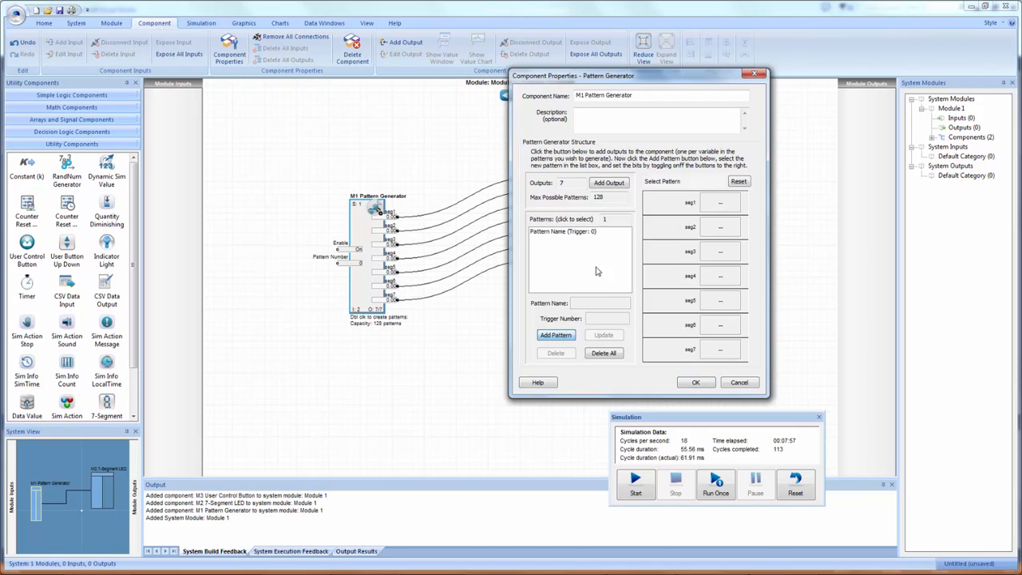
{"action": "left_click", "coordinate": [556, 234]}
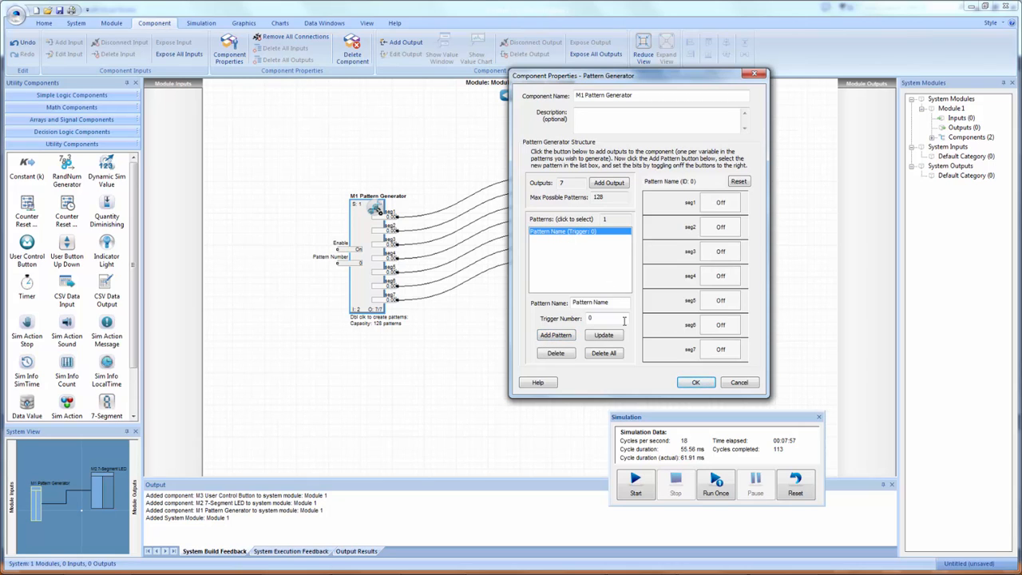
{"action": "left_click", "coordinate": [591, 319]}
{"action": "left_click_drag", "start_coordinate": [628, 76], "coordinate": [797, 87]}
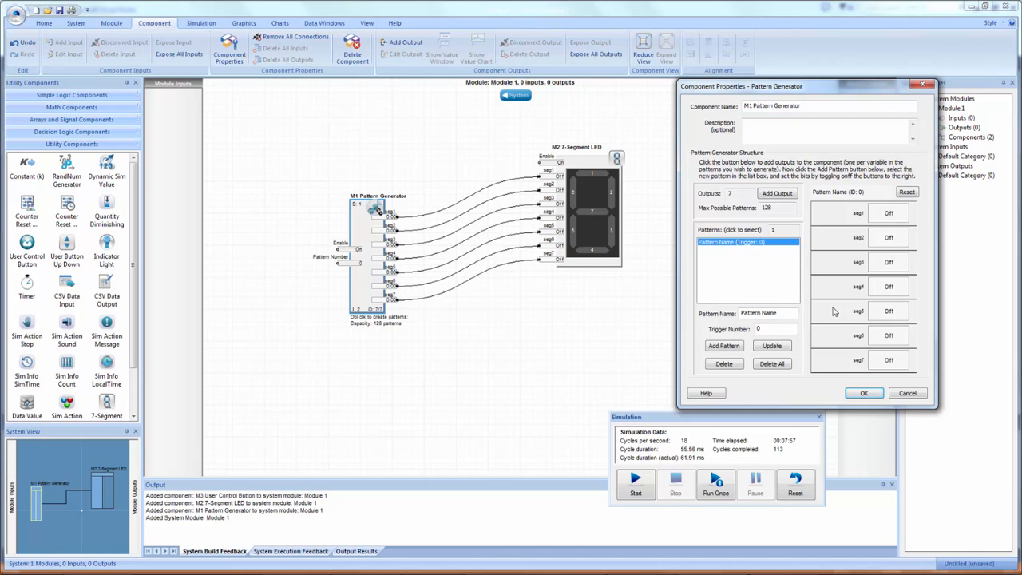
{"action": "left_click", "coordinate": [867, 394]}
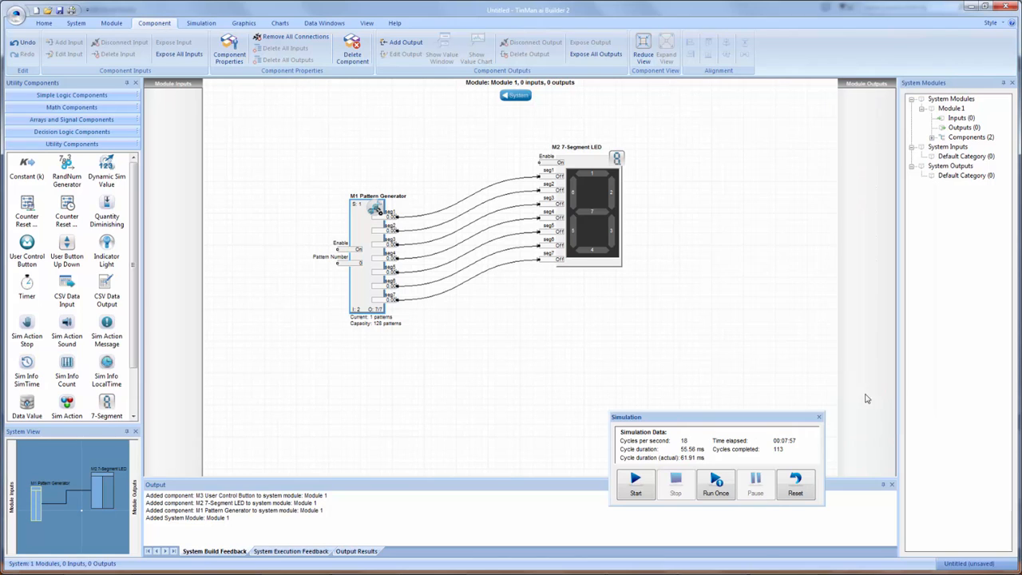
{"action": "left_click", "coordinate": [639, 483]}
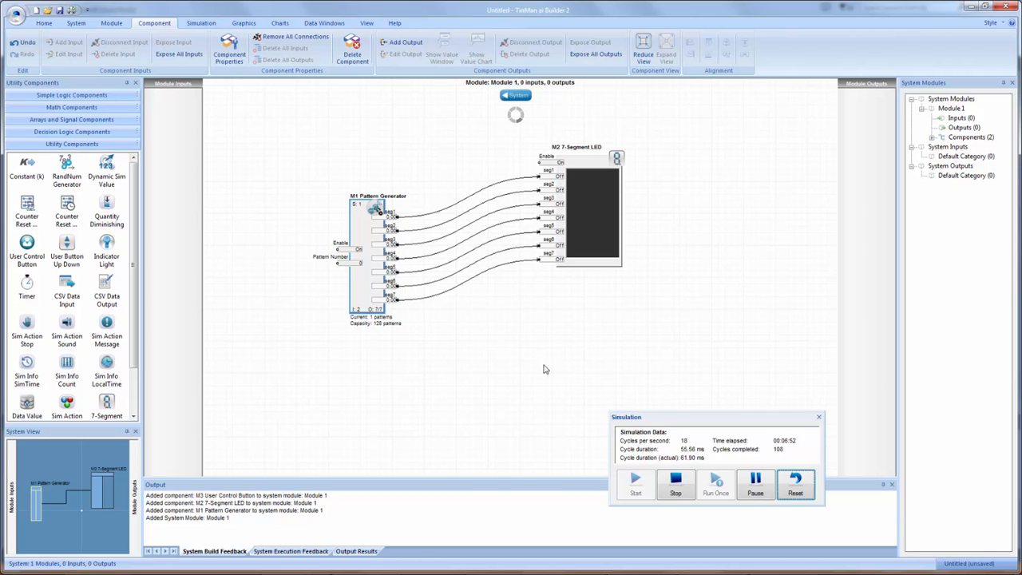
{"action": "left_click", "coordinate": [676, 481]}
- Set seg1 to seg6 to On in the Pattern Generator's trigger 0 pattern, update it, and test it in a simulation run
{"action": "double_click", "coordinate": [363, 290]}
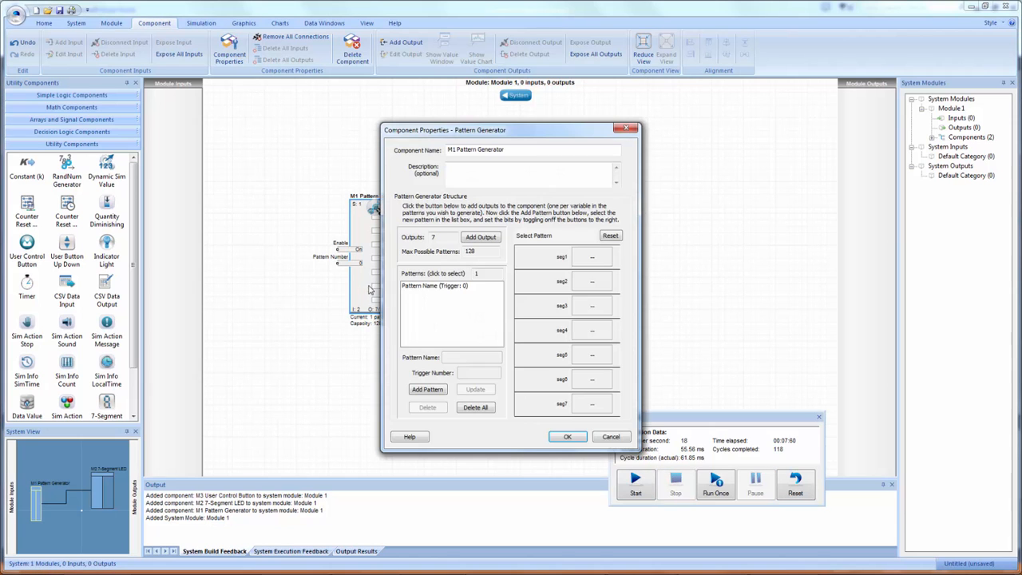
{"action": "left_click", "coordinate": [447, 287]}
{"action": "left_click_drag", "start_coordinate": [528, 131], "coordinate": [784, 64]}
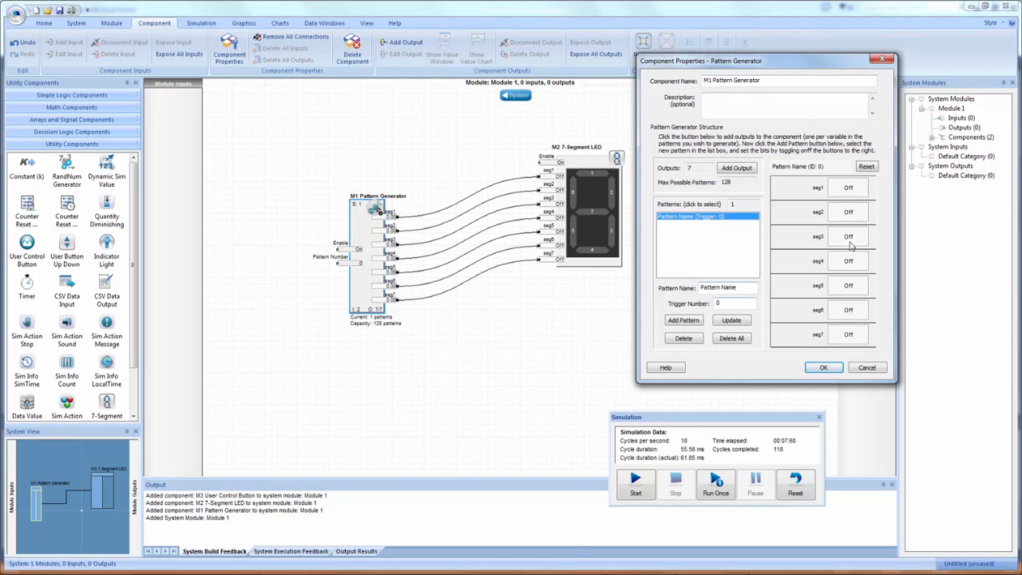
{"action": "left_click", "coordinate": [848, 193]}
{"action": "left_click", "coordinate": [853, 214]}
{"action": "left_click", "coordinate": [855, 239]}
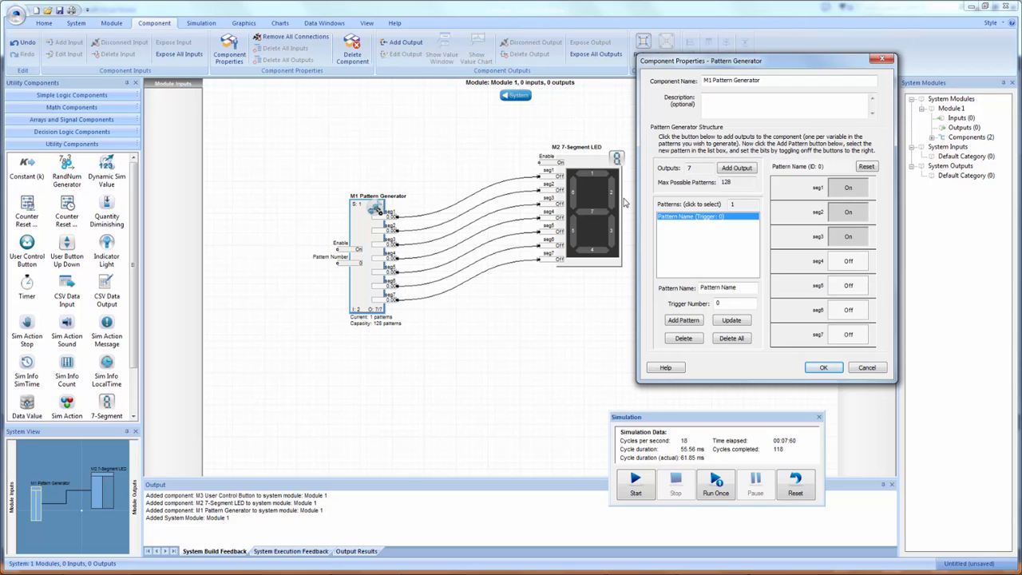
{"action": "left_click", "coordinate": [840, 261]}
{"action": "left_click", "coordinate": [843, 280]}
{"action": "left_click", "coordinate": [850, 316]}
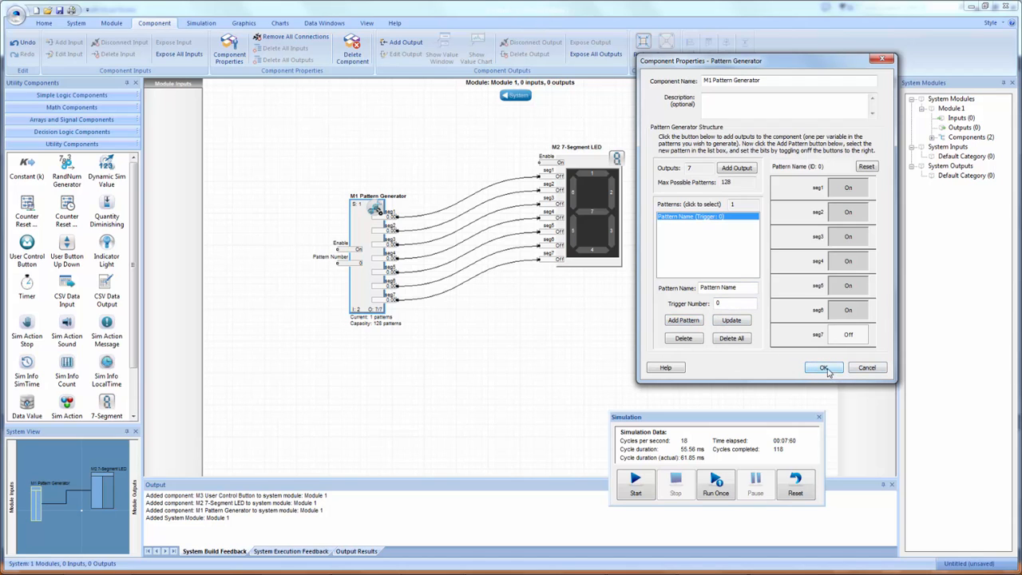
{"action": "left_click", "coordinate": [734, 322]}
{"action": "left_click", "coordinate": [824, 368]}
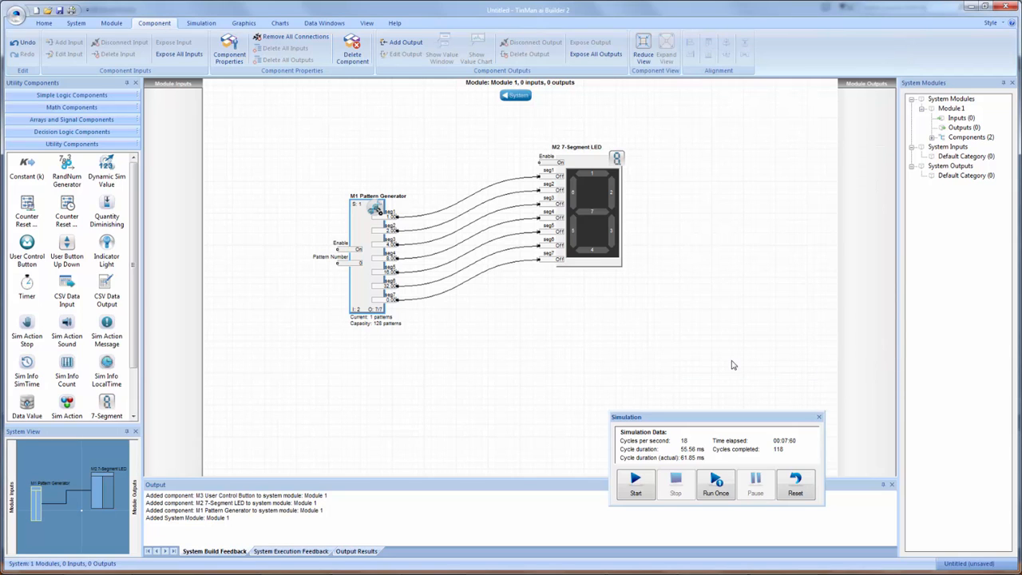
{"action": "left_click", "coordinate": [636, 483]}
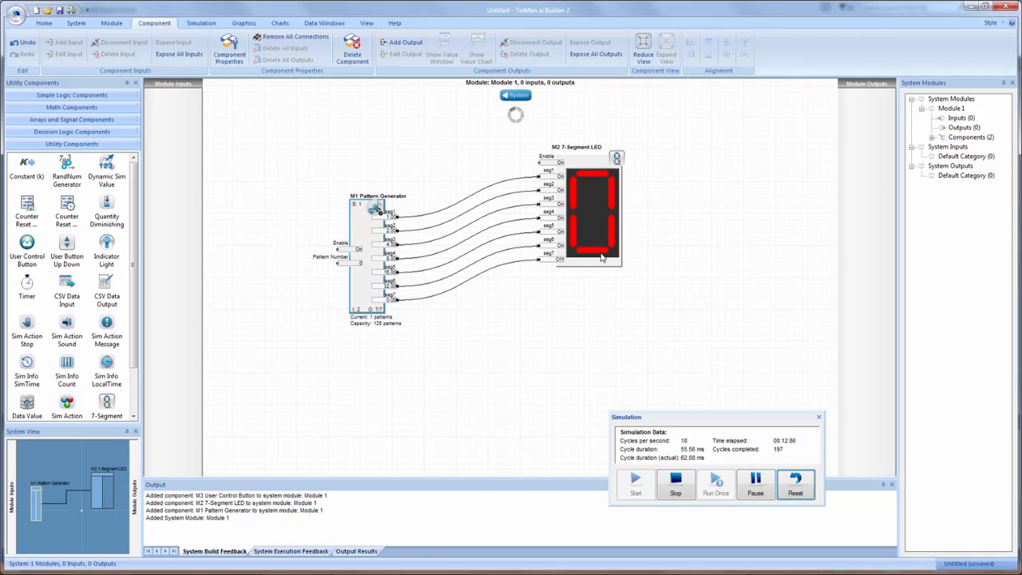
{"action": "left_click", "coordinate": [675, 485]}
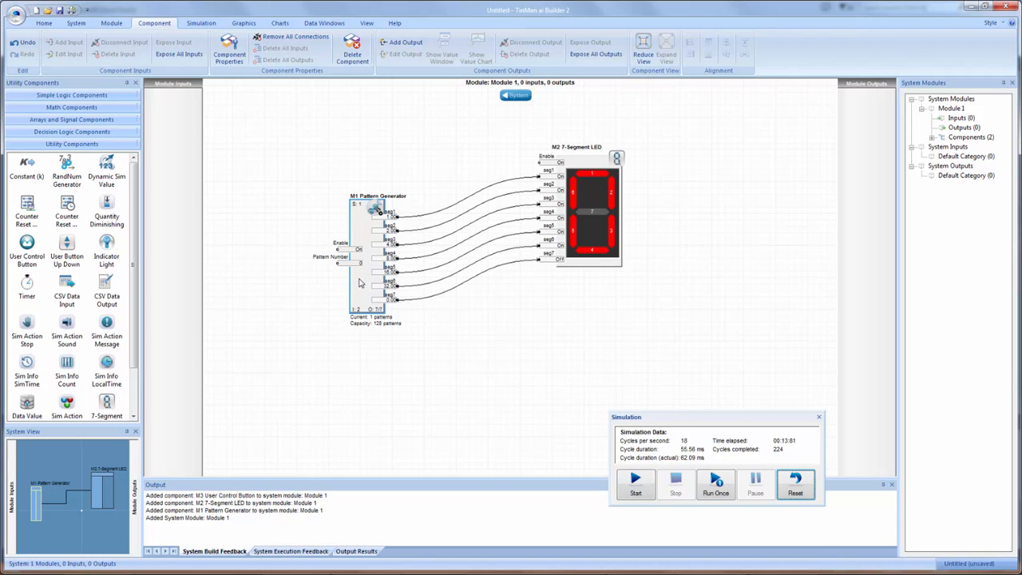
- Add a second pattern with trigger number 1 to the Pattern Generator, with only seg2 and seg3 set to On
{"action": "double_click", "coordinate": [359, 283]}
{"action": "left_click_drag", "start_coordinate": [479, 126], "coordinate": [785, 49]}
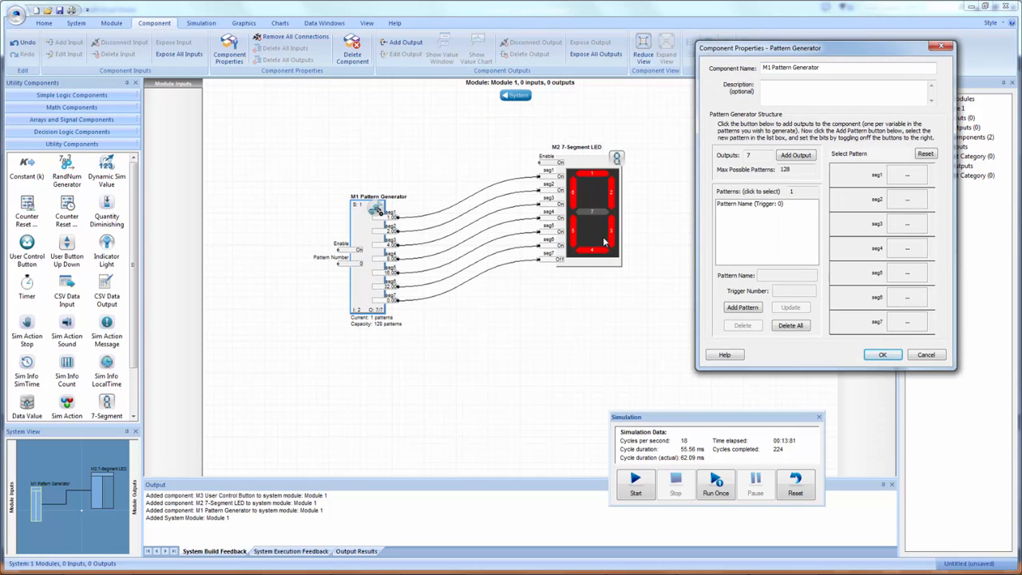
{"action": "left_click", "coordinate": [747, 206]}
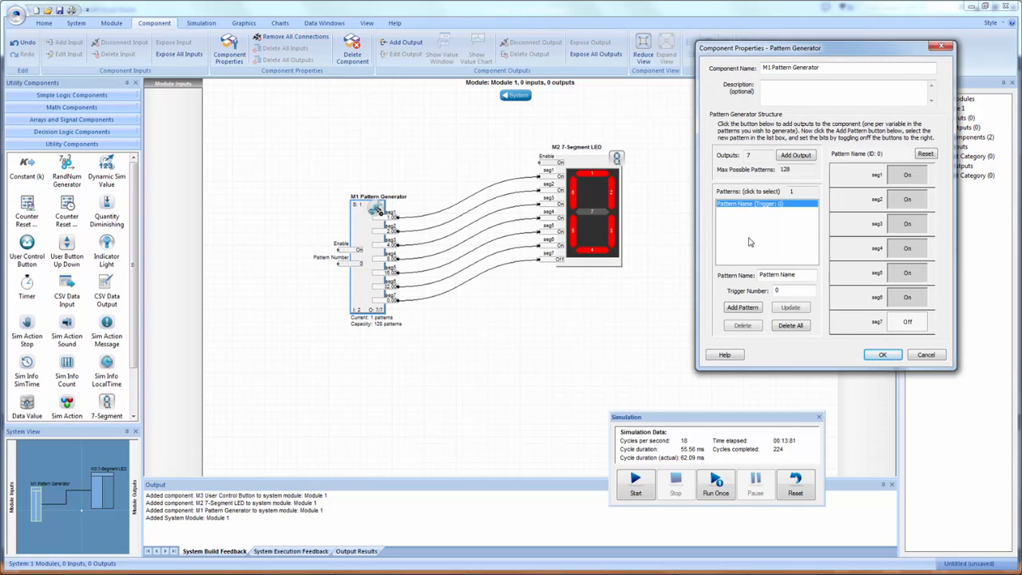
{"action": "left_click", "coordinate": [743, 308]}
{"action": "left_click", "coordinate": [761, 211]}
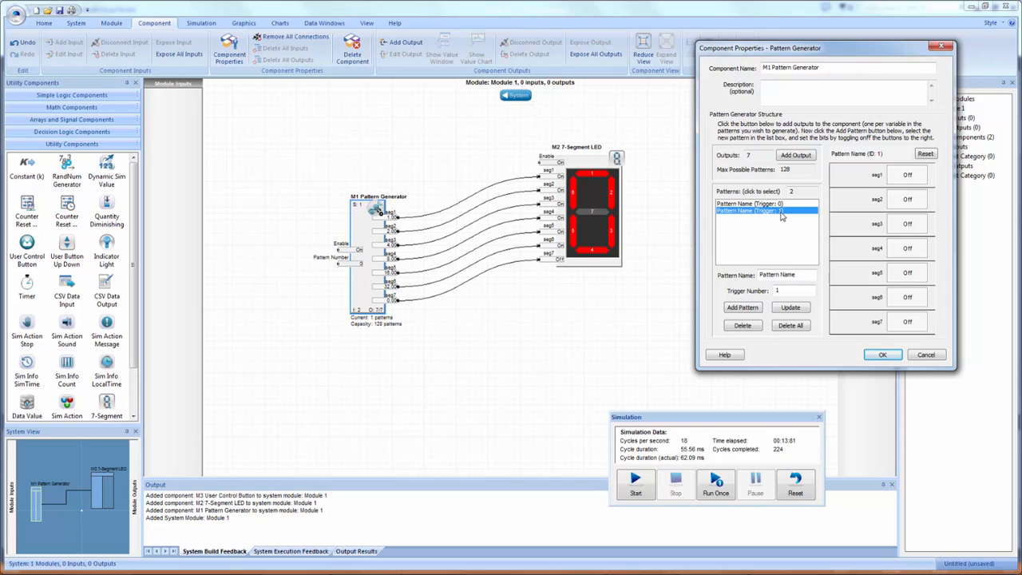
{"action": "double_click", "coordinate": [783, 290]}
{"action": "left_click", "coordinate": [906, 201]}
{"action": "left_click", "coordinate": [909, 225]}
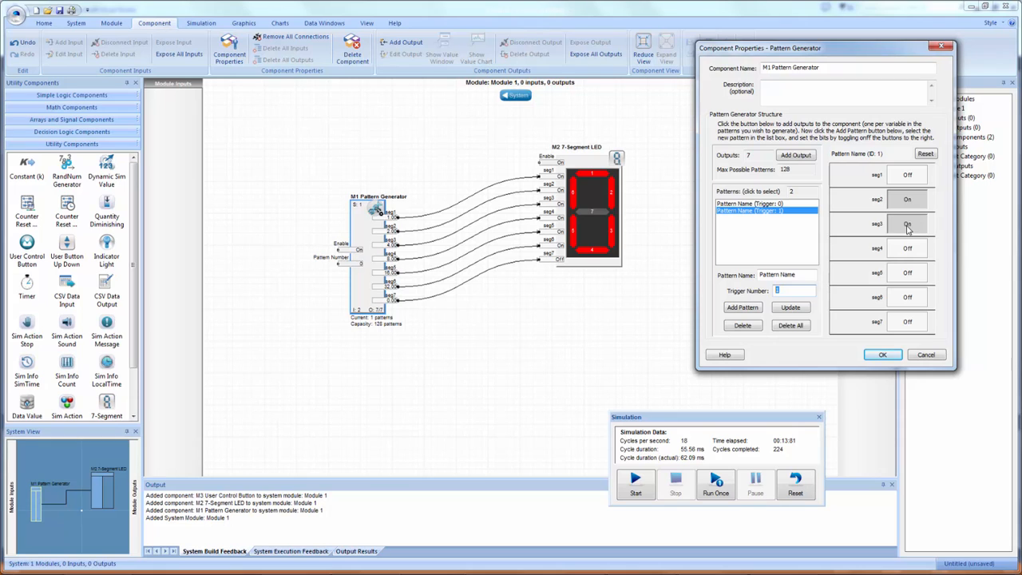
{"action": "left_click", "coordinate": [795, 309]}
{"action": "left_click", "coordinate": [885, 354]}
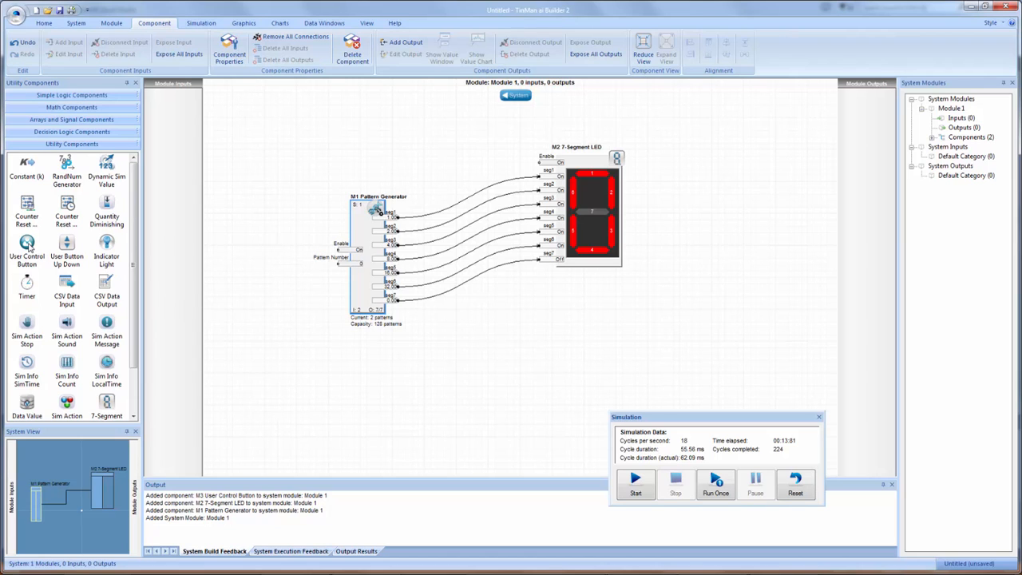
- Add a User Control Button wired to the Pattern Generator's Pattern Number input, and toggle it in a simulation run to switch patterns
{"action": "left_click_drag", "start_coordinate": [28, 246], "coordinate": [346, 270]}
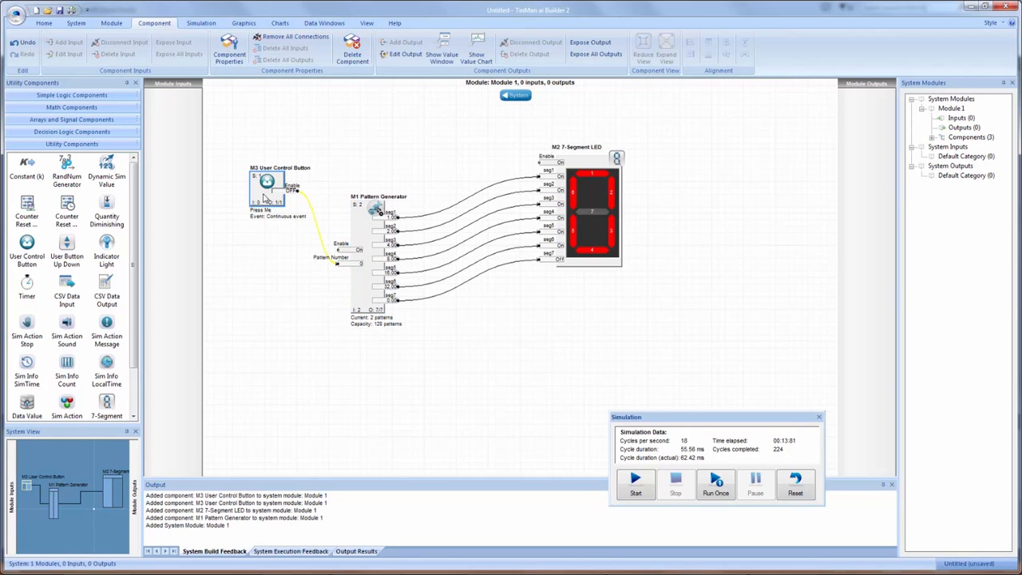
{"action": "left_click", "coordinate": [636, 483]}
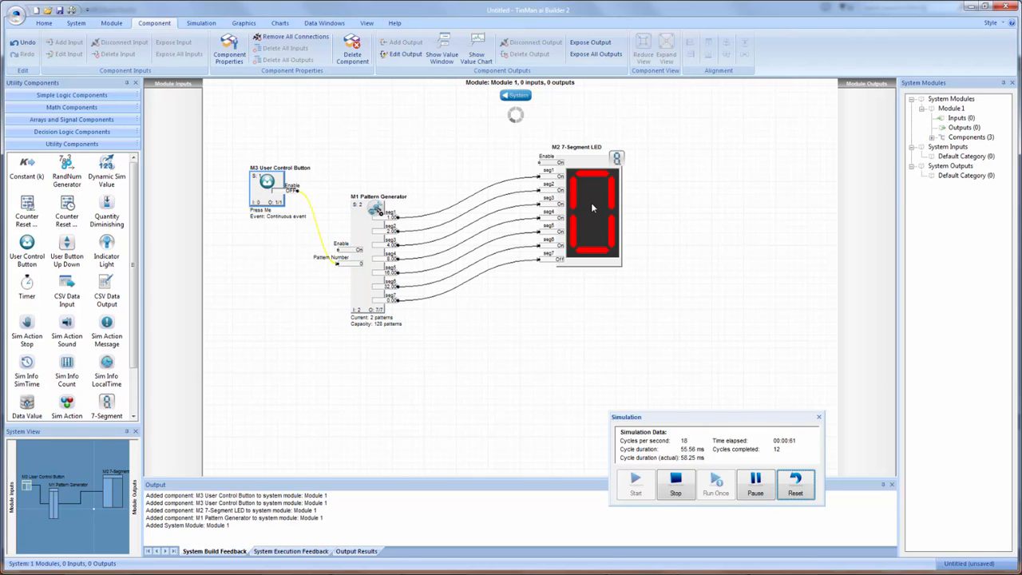
{"action": "left_click", "coordinate": [269, 183]}
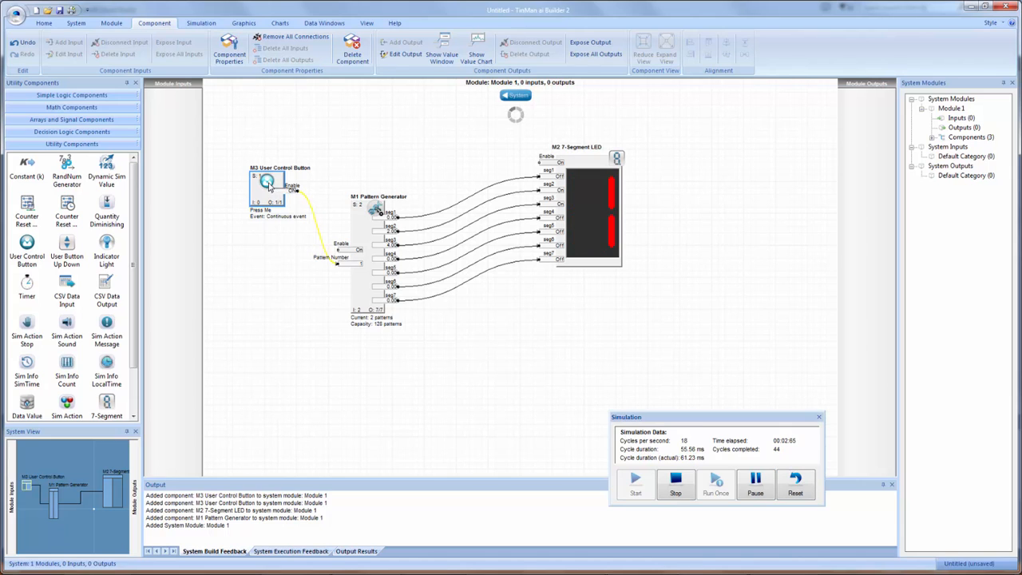
{"action": "left_click", "coordinate": [268, 186]}
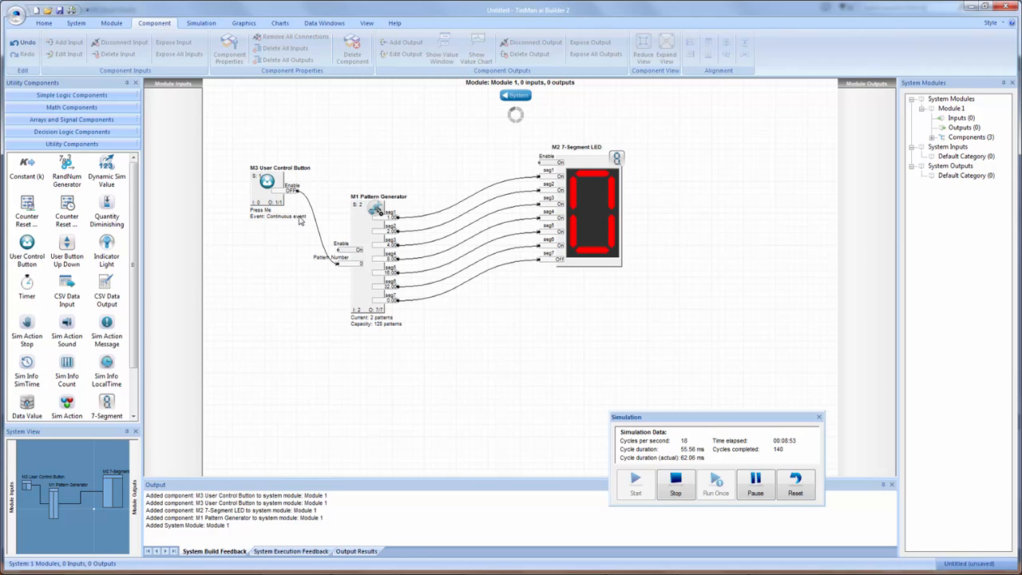
{"action": "left_click", "coordinate": [269, 183]}
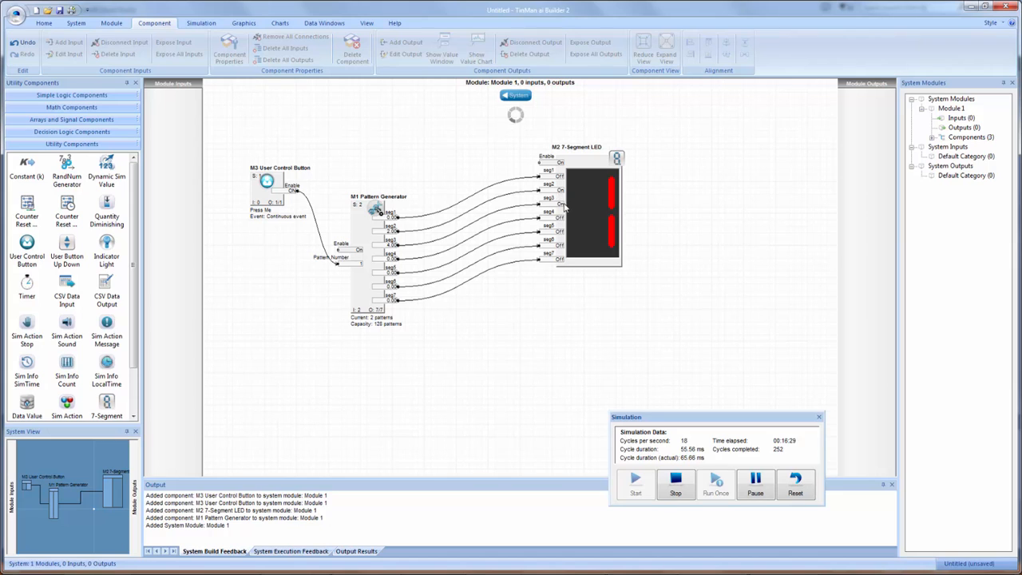
{"action": "left_click", "coordinate": [289, 179]}
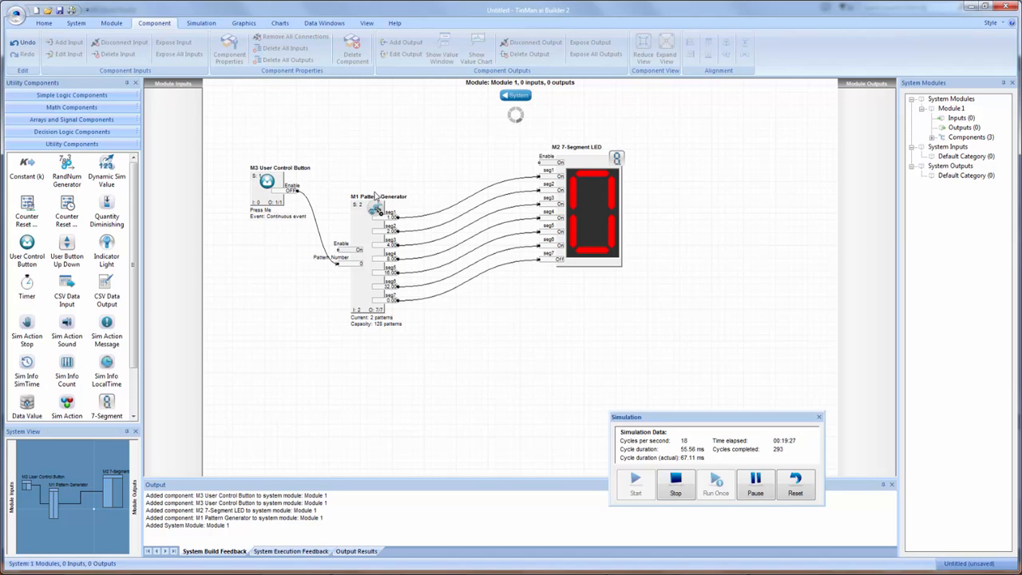
{"action": "left_click", "coordinate": [675, 482]}
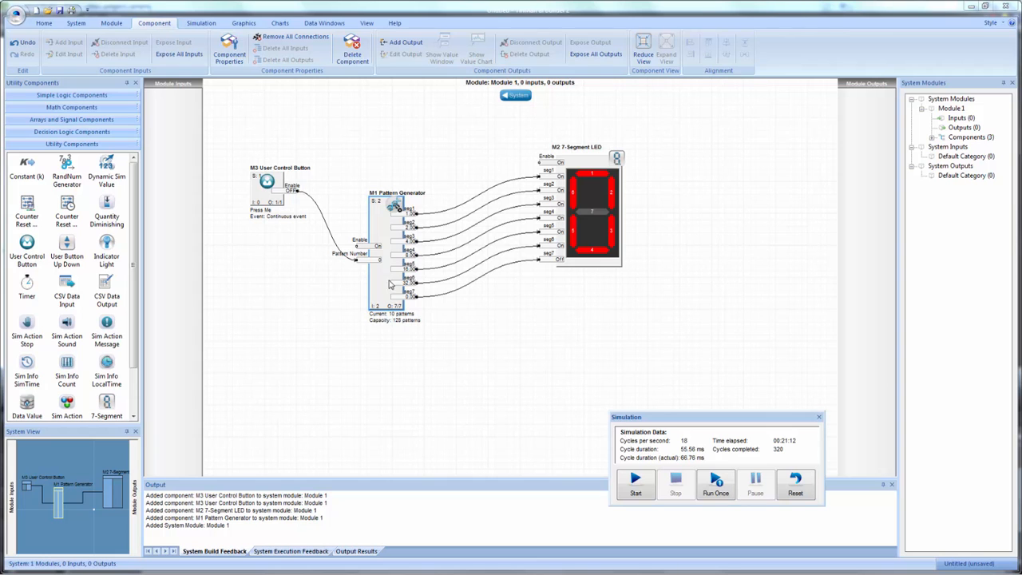
- Open the Pattern Generator's properties and review the segment states of its patterns from trigger 1 through trigger 9
{"action": "double_click", "coordinate": [372, 213]}
{"action": "left_click_drag", "start_coordinate": [504, 129], "coordinate": [595, 95]}
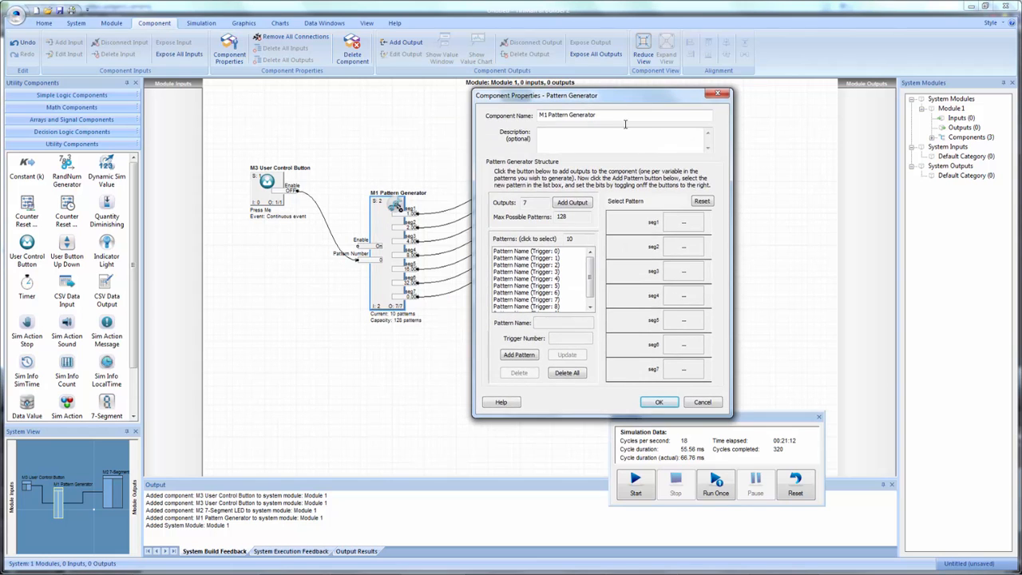
{"action": "left_click", "coordinate": [547, 257]}
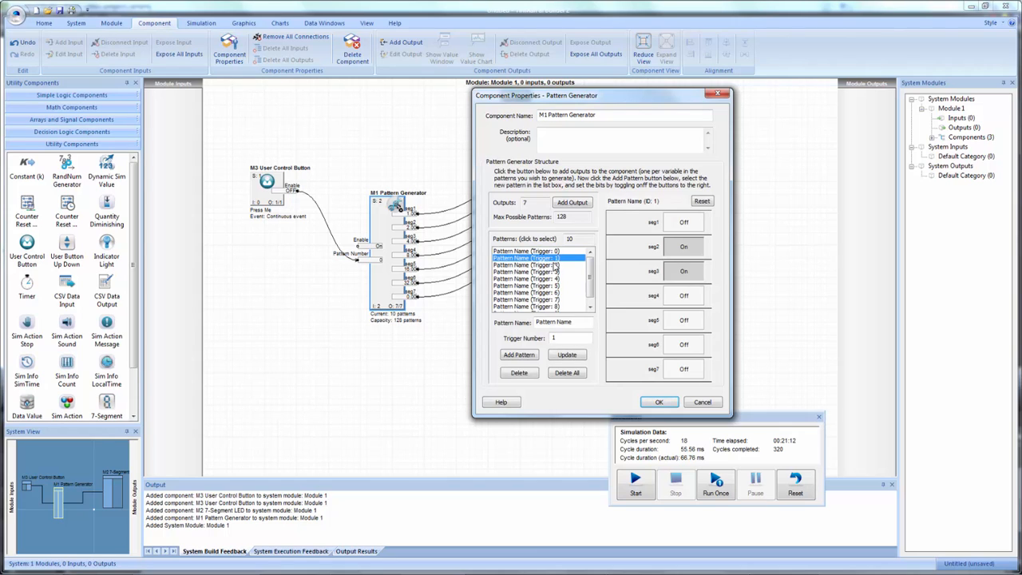
{"action": "left_click", "coordinate": [554, 266]}
{"action": "left_click", "coordinate": [554, 279]}
{"action": "left_click", "coordinate": [554, 273]}
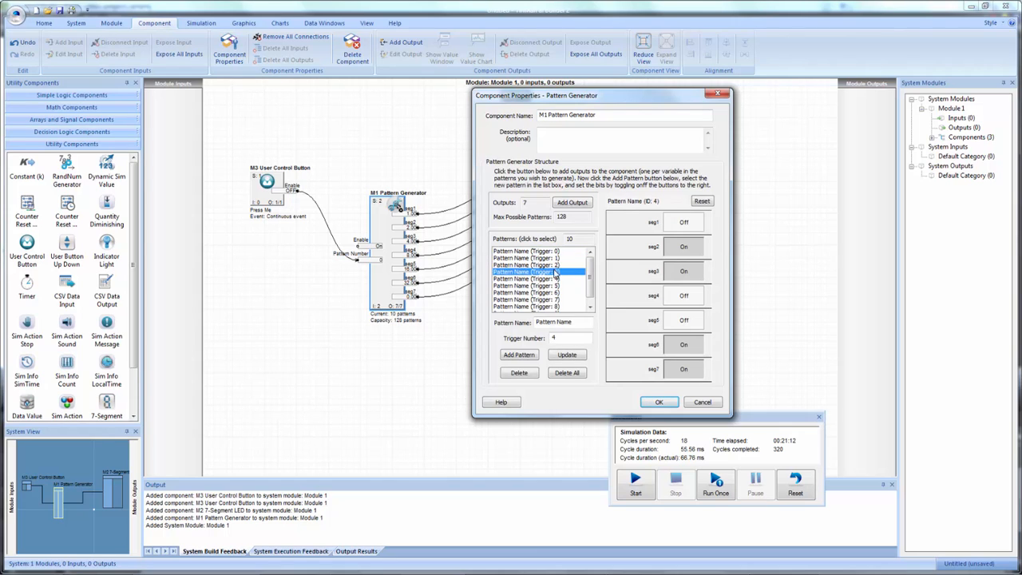
{"action": "left_click", "coordinate": [555, 279]}
{"action": "left_click", "coordinate": [556, 285]}
{"action": "left_click", "coordinate": [555, 292]}
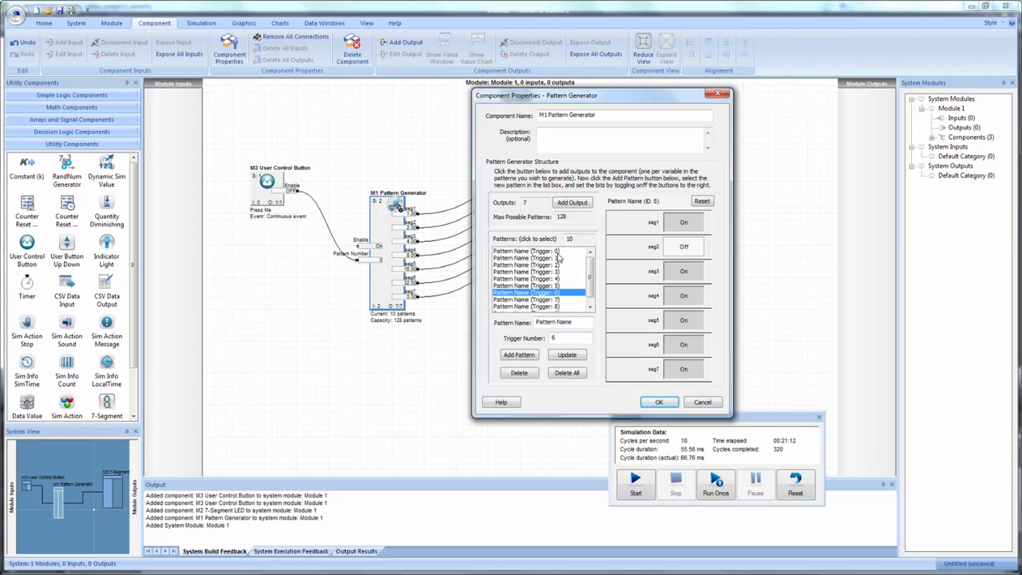
{"action": "left_click_drag", "start_coordinate": [590, 279], "coordinate": [590, 293]}
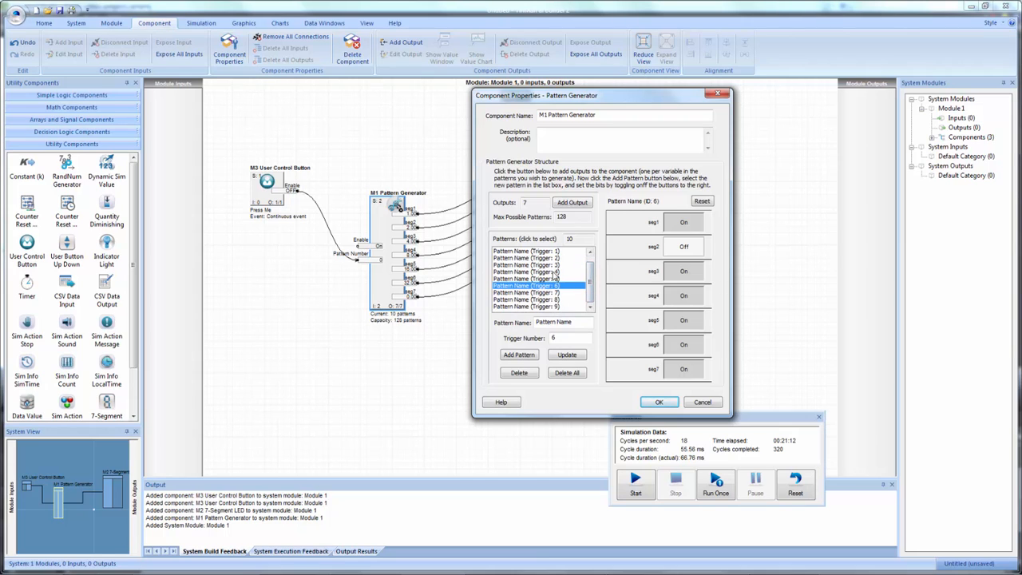
{"action": "left_click", "coordinate": [555, 294]}
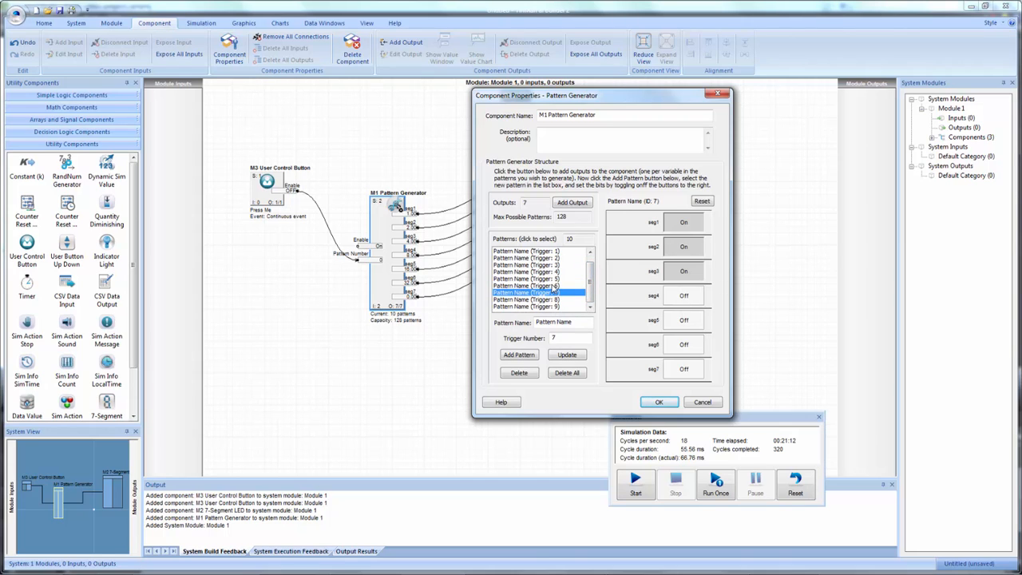
{"action": "left_click", "coordinate": [553, 286]}
{"action": "key", "text": "Down"}
{"action": "key", "text": "Down"}
{"action": "key", "text": "Down"}
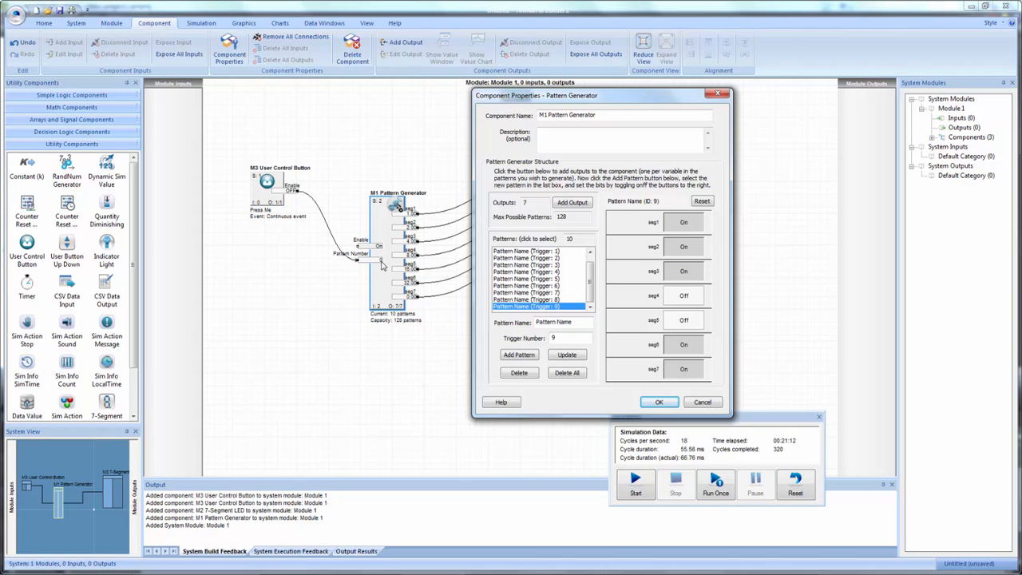
- Examine the segment states for triggers 0, 1 and 5 against the LED, and close the Pattern Generator's properties
{"action": "scroll", "coordinate": [591, 279], "scroll_direction": "up", "scroll_amount": 2}
{"action": "left_click", "coordinate": [550, 253]}
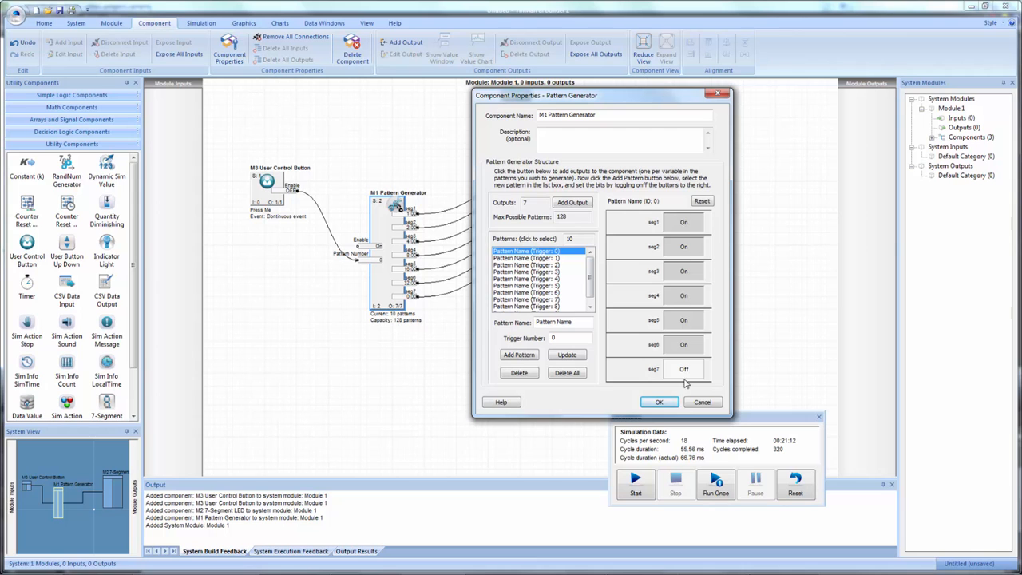
{"action": "left_click_drag", "start_coordinate": [625, 96], "coordinate": [801, 81]}
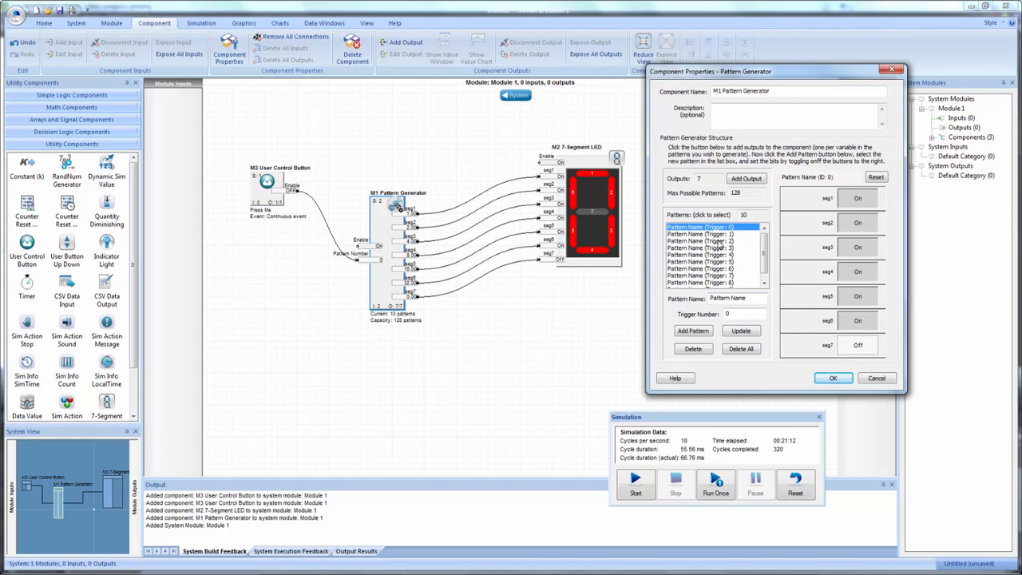
{"action": "left_click", "coordinate": [718, 236]}
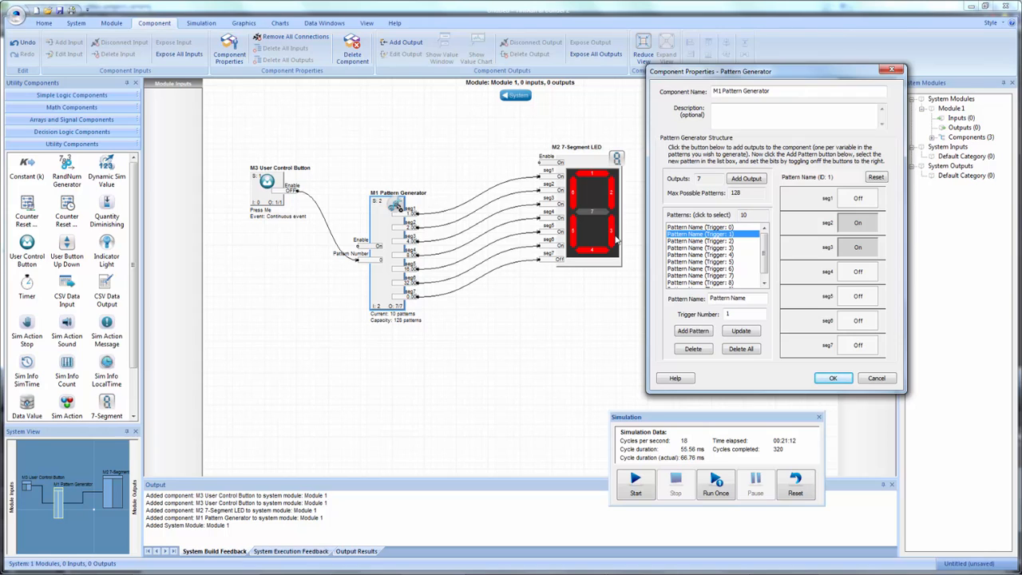
{"action": "left_click", "coordinate": [719, 261]}
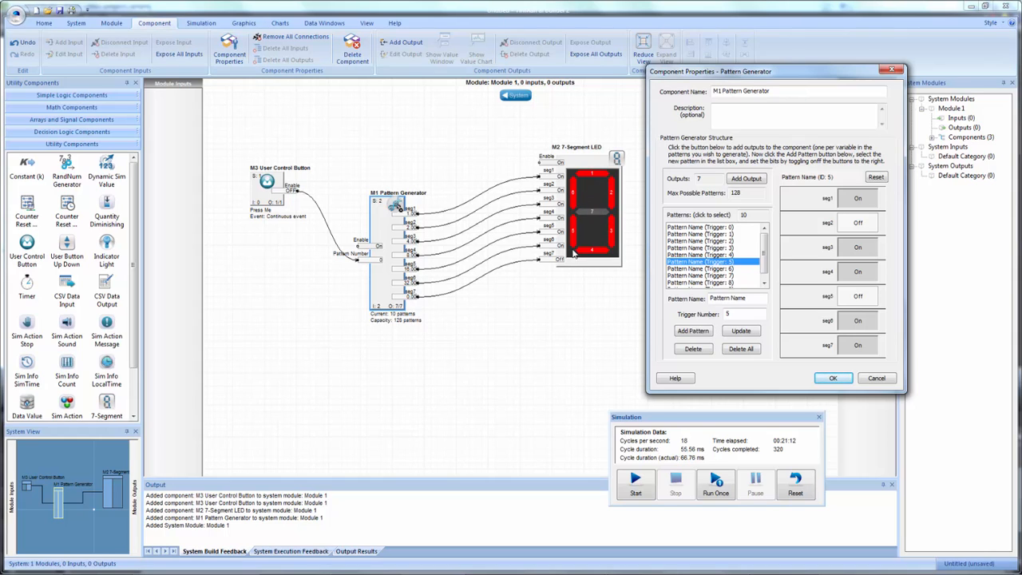
{"action": "left_click", "coordinate": [835, 378]}
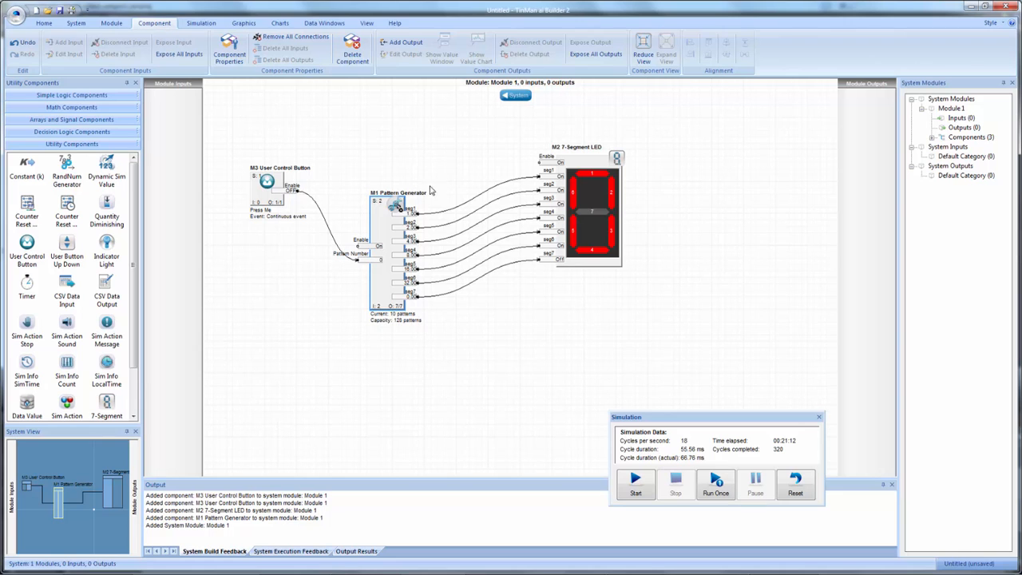
- Delete the User Control Button with its connections and place a RandNum Generator in its spot beside the Pattern Generator
{"action": "right_click", "coordinate": [258, 198]}
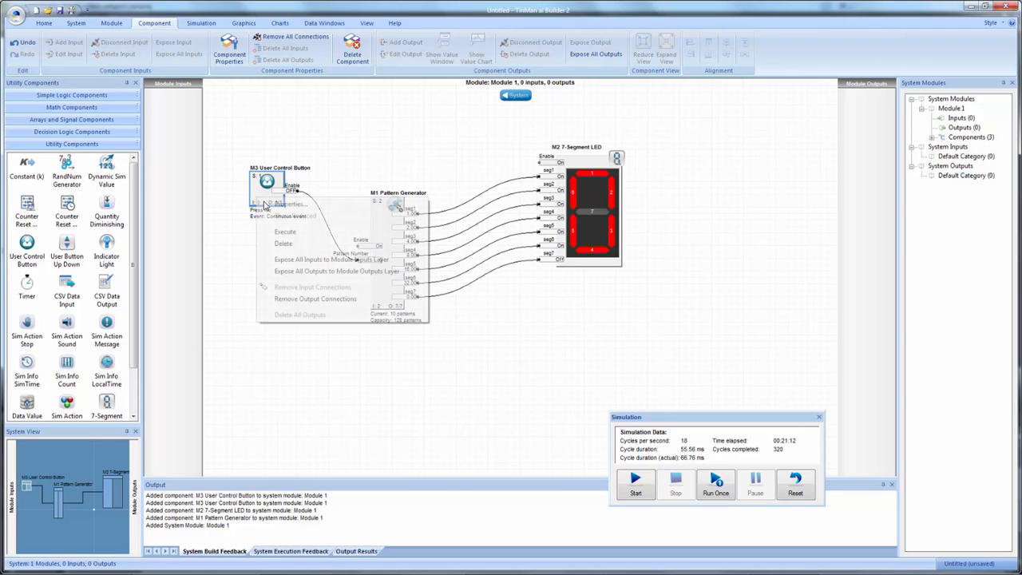
{"action": "left_click", "coordinate": [286, 244]}
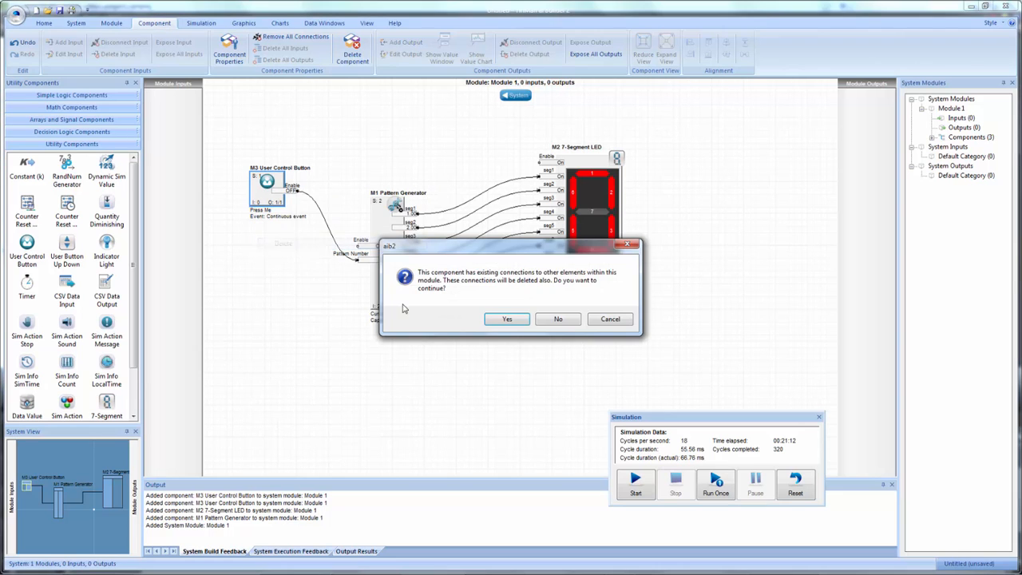
{"action": "left_click", "coordinate": [496, 321]}
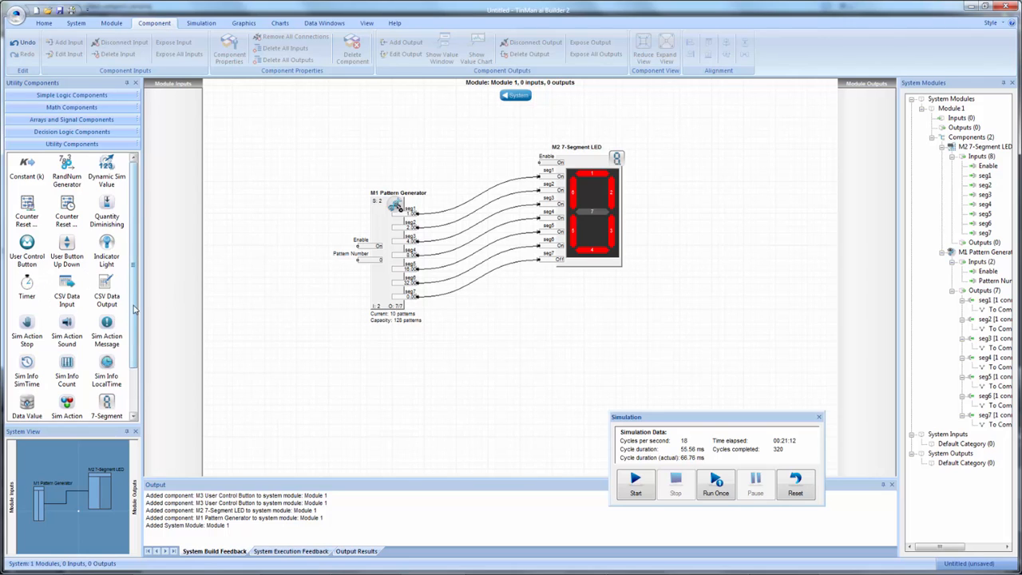
{"action": "left_click_drag", "start_coordinate": [70, 169], "coordinate": [288, 185]}
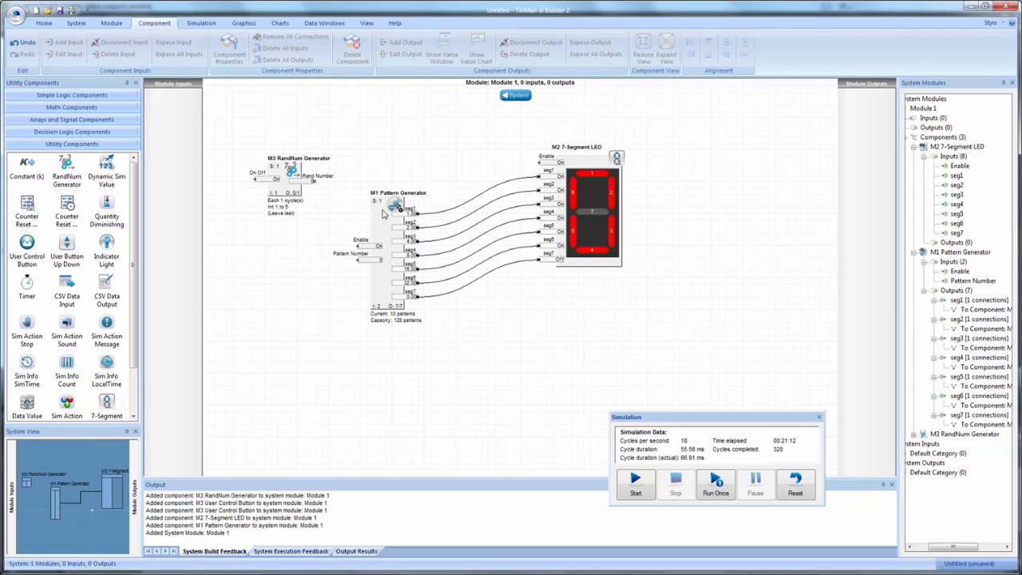
- Connect the RandNum Generator's Rand Number output to the Pattern Generator's Pattern Number input, and set its integer range to 0 to 9
{"action": "left_click_drag", "start_coordinate": [383, 213], "coordinate": [405, 222]}
{"action": "left_click_drag", "start_coordinate": [306, 184], "coordinate": [377, 267]}
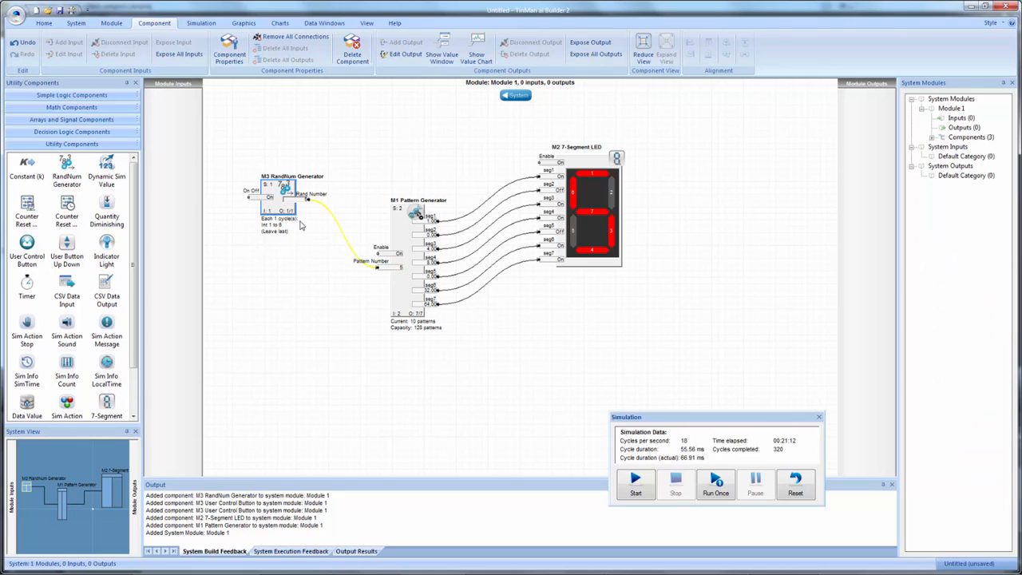
{"action": "double_click", "coordinate": [282, 208]}
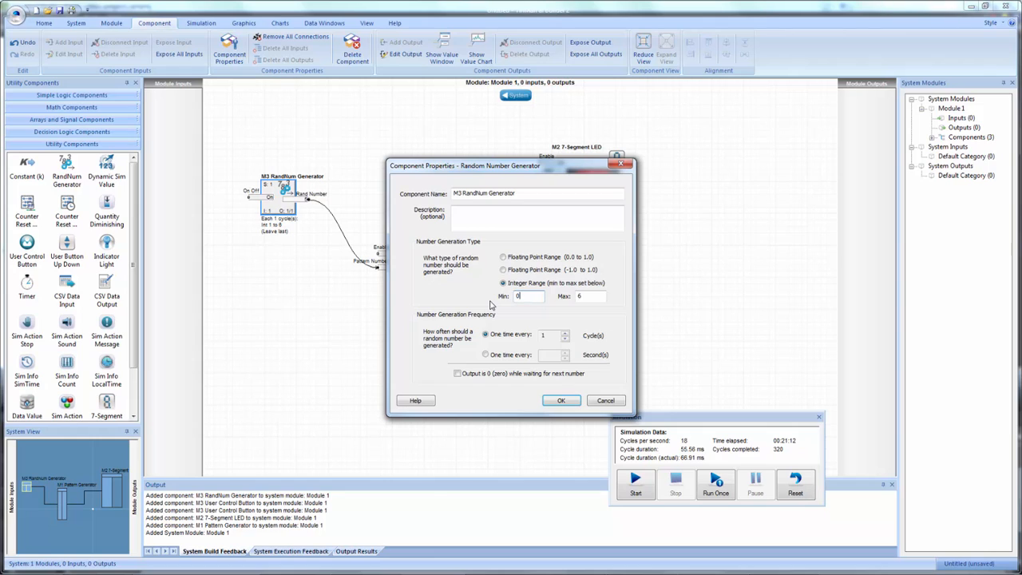
{"action": "double_click", "coordinate": [592, 297]}
{"action": "left_click", "coordinate": [562, 400]}
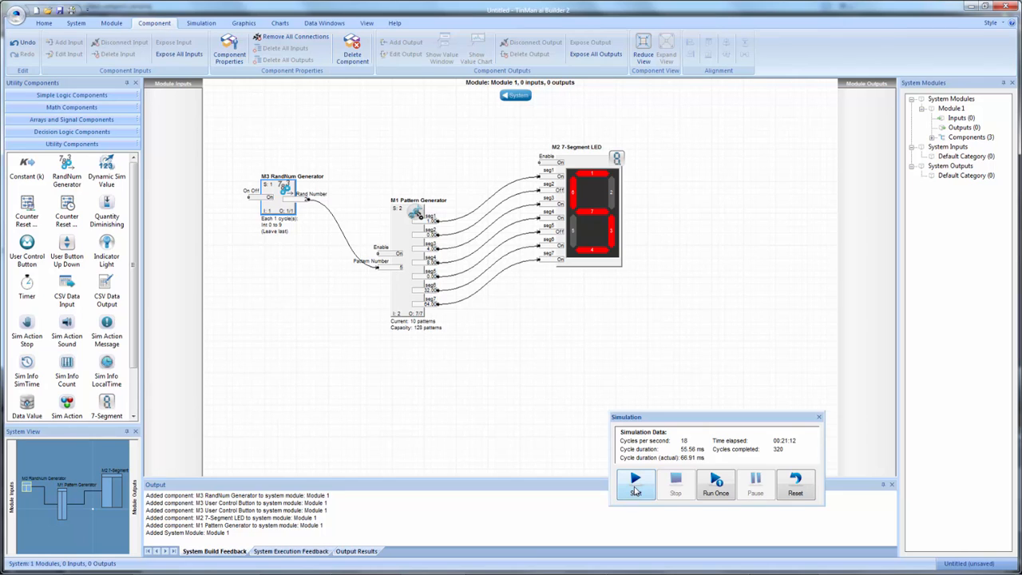
- Run the simulation to watch the random digits on the 7-Segment LED, and stop it
{"action": "left_click", "coordinate": [636, 492]}
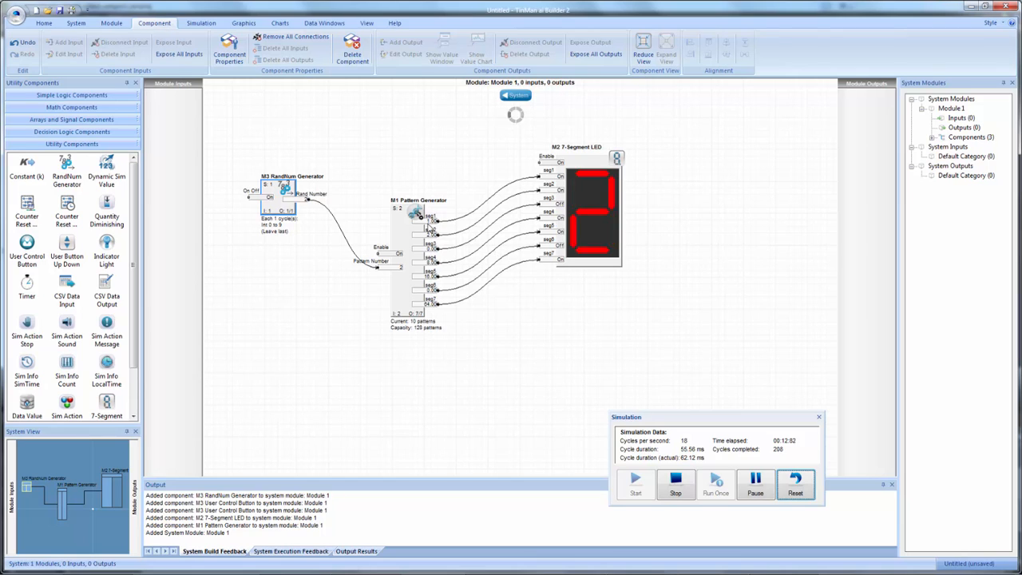
{"action": "left_click", "coordinate": [676, 481]}
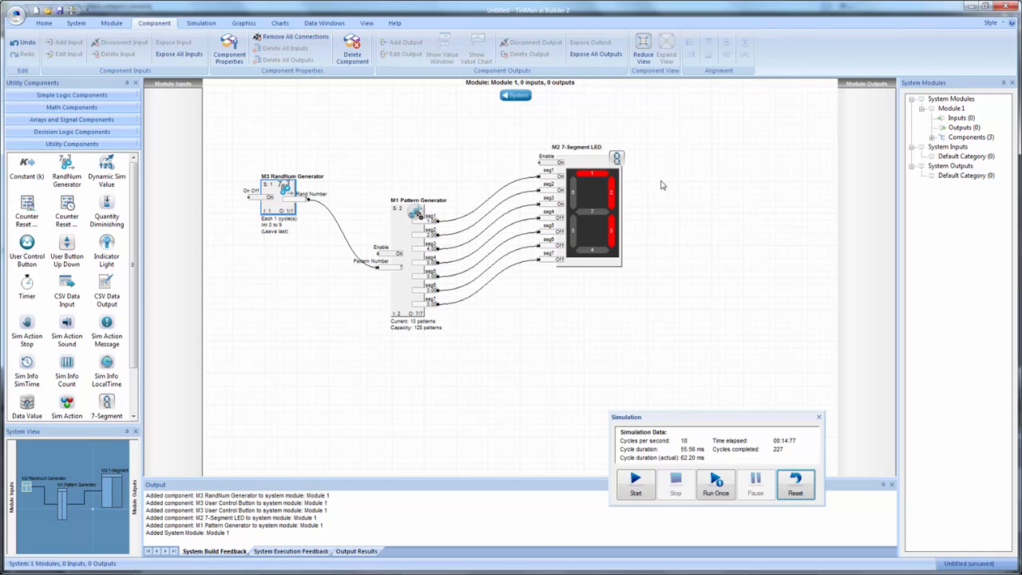
- Raise the 7-Segment LED slightly and expose all Pattern Generator outputs to the module outputs layer
{"action": "left_click_drag", "start_coordinate": [603, 164], "coordinate": [604, 155]}
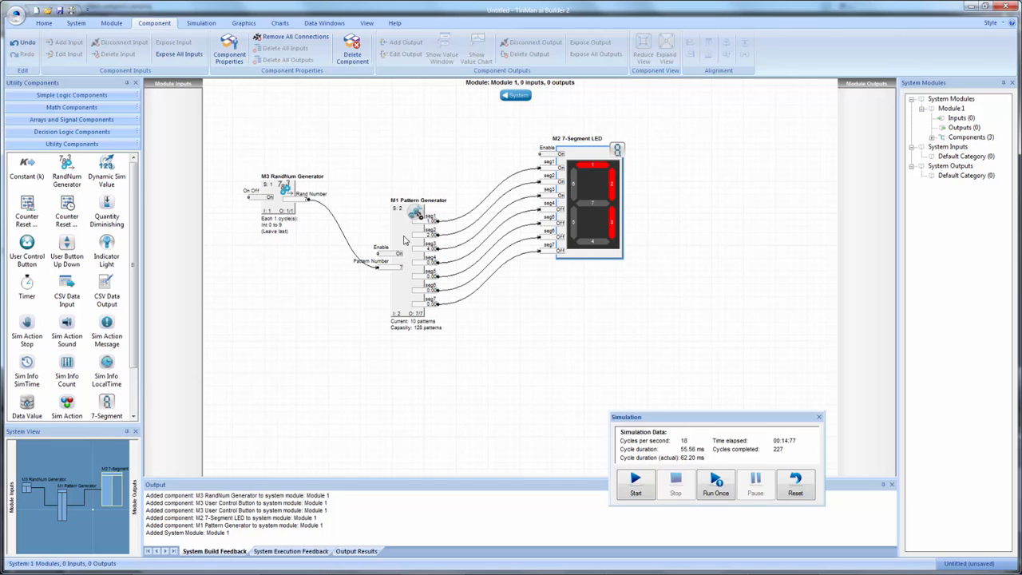
{"action": "right_click", "coordinate": [405, 239]}
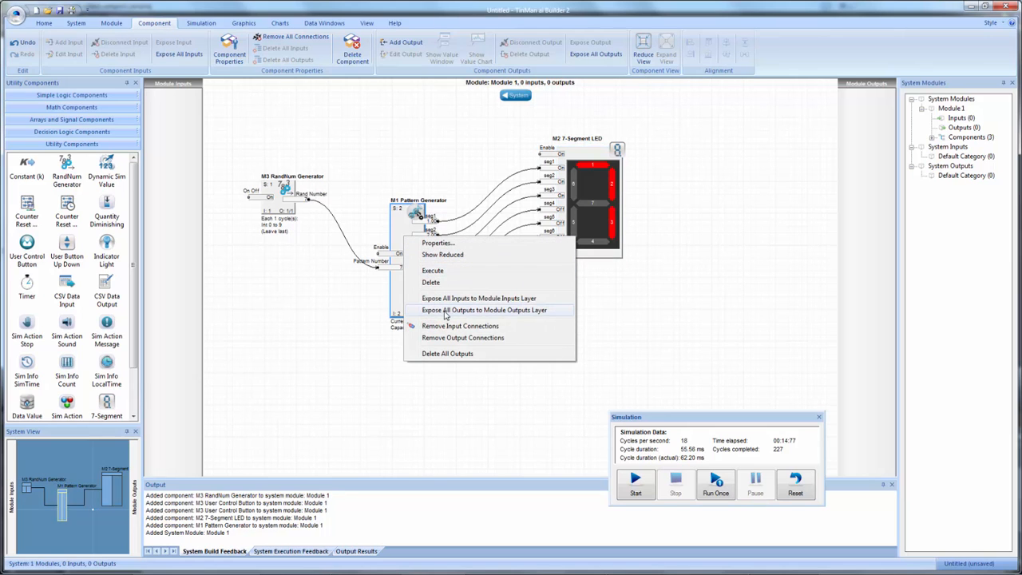
{"action": "left_click", "coordinate": [447, 311]}
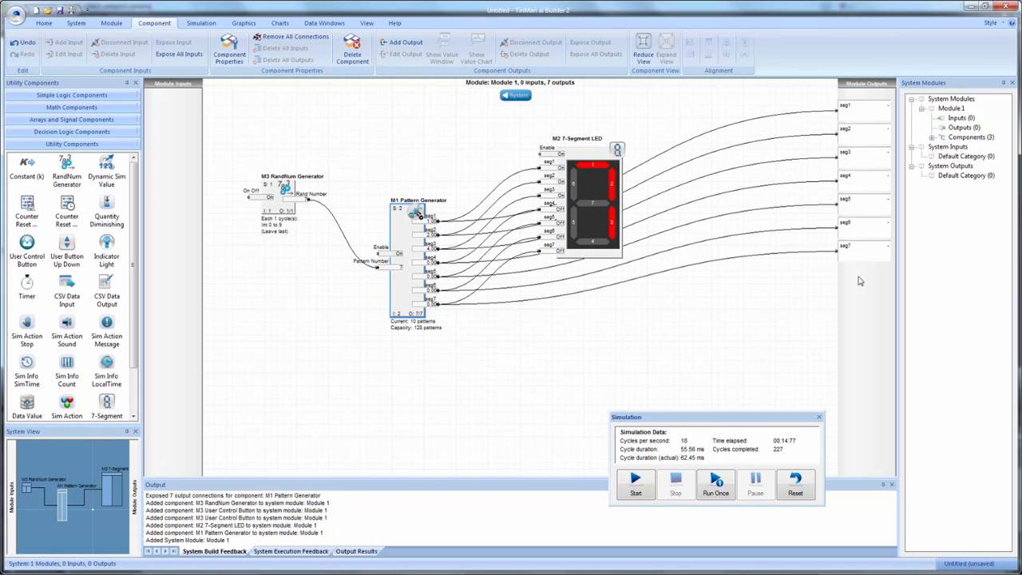
- Rearrange the module outputs, 7-Segment LED and Pattern Generator to separate their wires, and test the exposed outputs in a simulation run
{"action": "left_click_drag", "start_coordinate": [862, 281], "coordinate": [877, 412]}
{"action": "left_click_drag", "start_coordinate": [575, 188], "coordinate": [632, 146]}
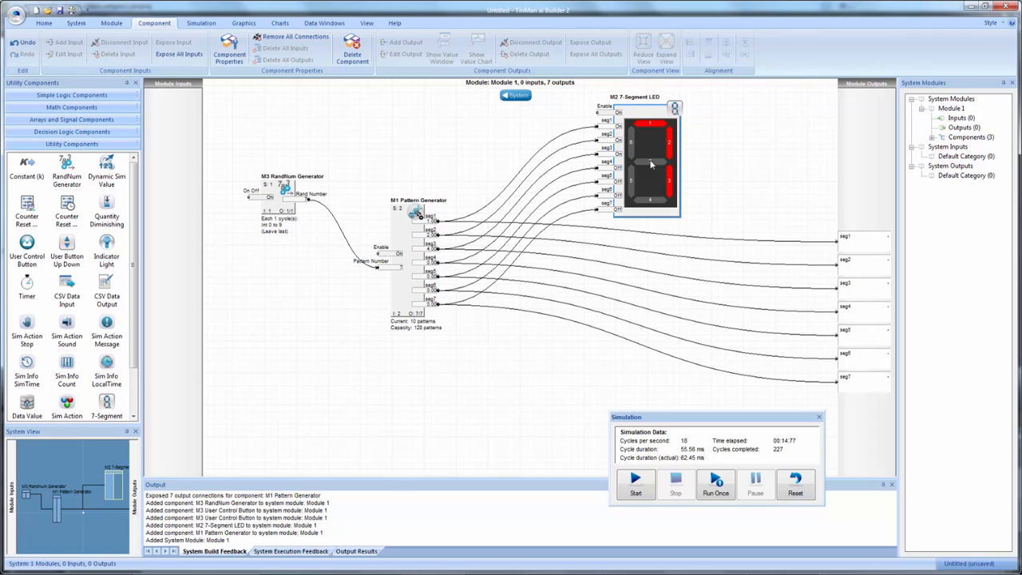
{"action": "left_click_drag", "start_coordinate": [649, 139], "coordinate": [619, 138]}
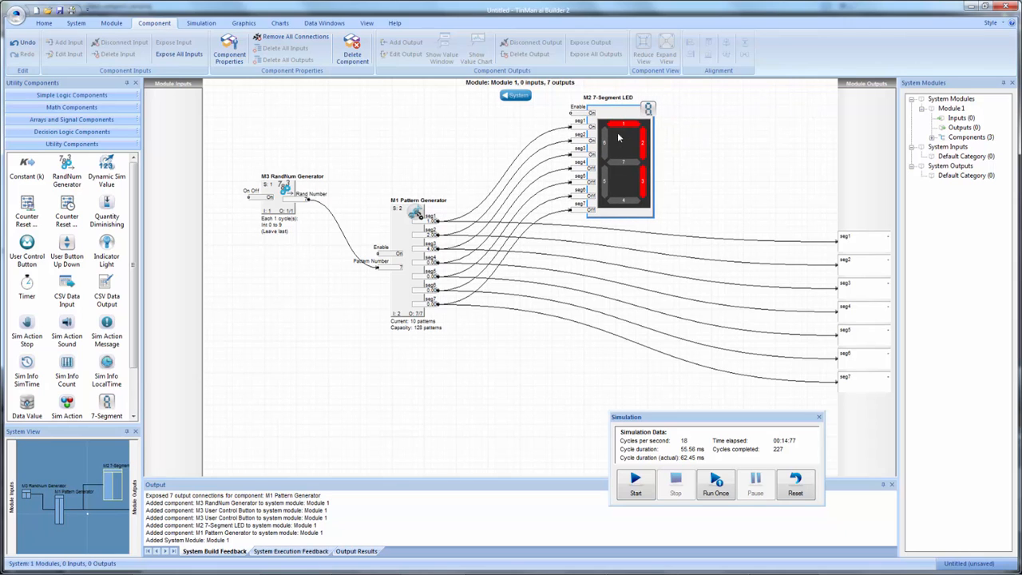
{"action": "left_click_drag", "start_coordinate": [404, 247], "coordinate": [434, 256]}
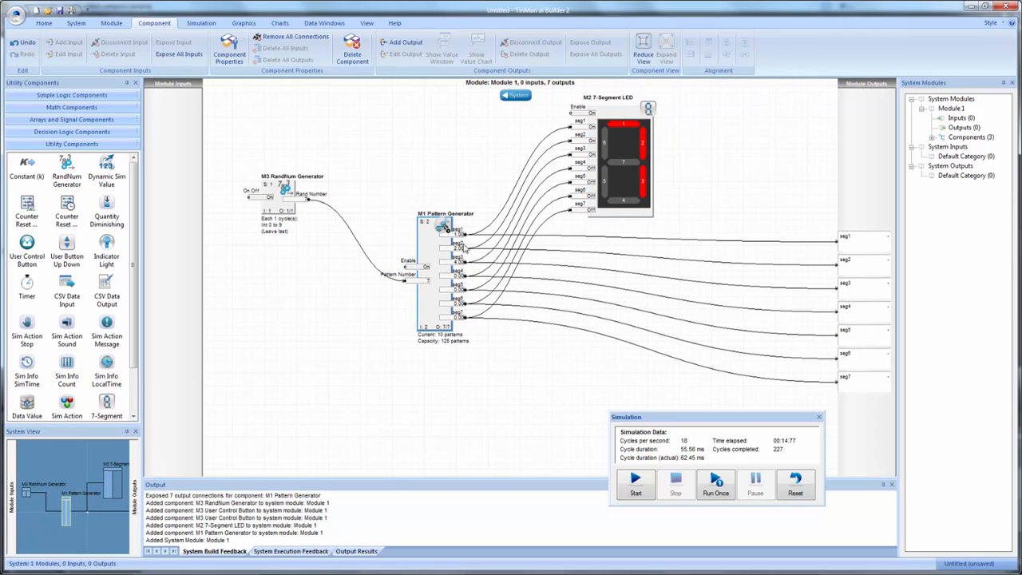
{"action": "left_click", "coordinate": [636, 486]}
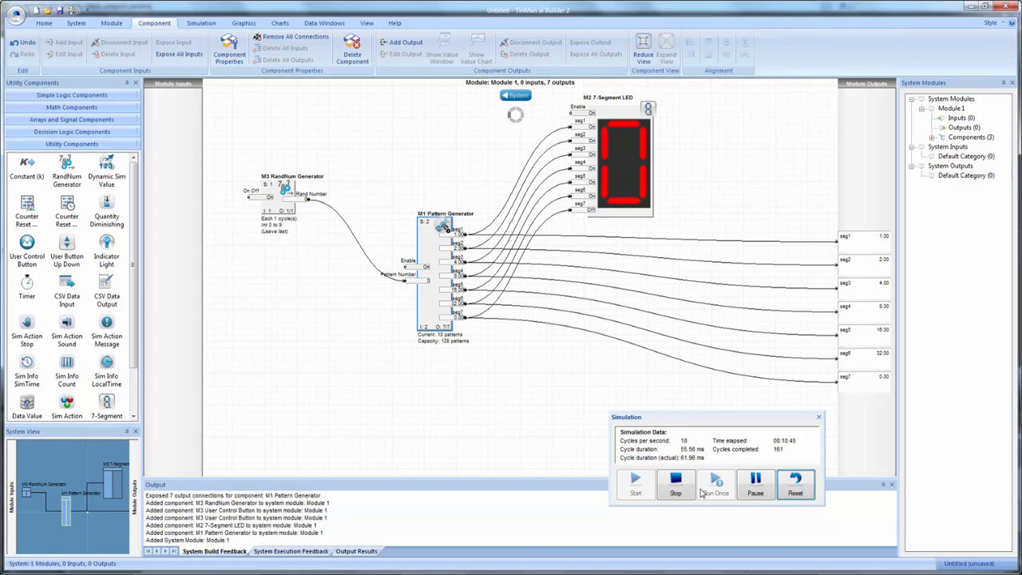
{"action": "left_click", "coordinate": [684, 483]}
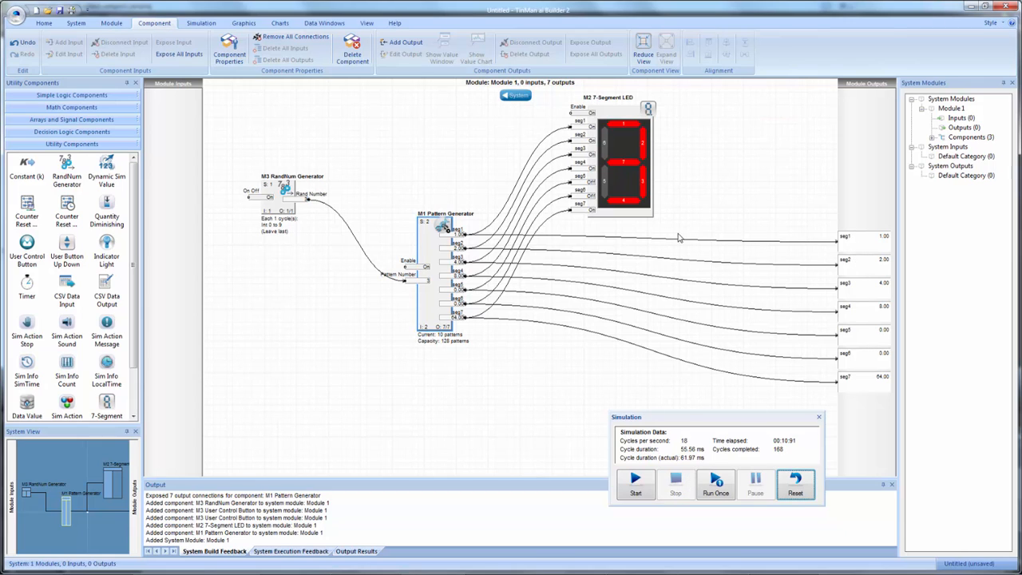
- In the system view, expose all Module 1 outputs externally in a new category named "7 segment cat" with a light blue background
{"action": "left_click", "coordinate": [513, 96]}
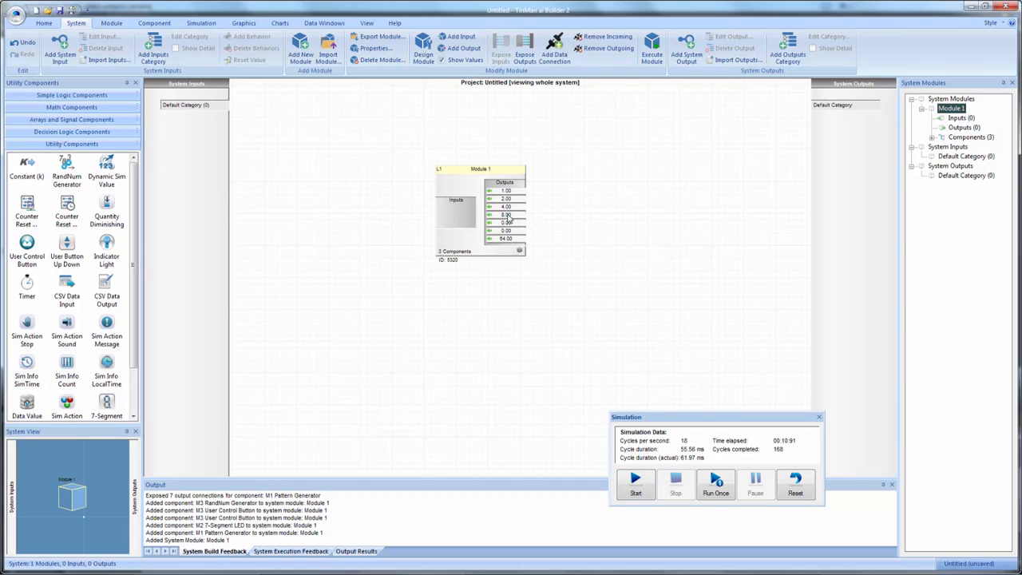
{"action": "right_click", "coordinate": [482, 176]}
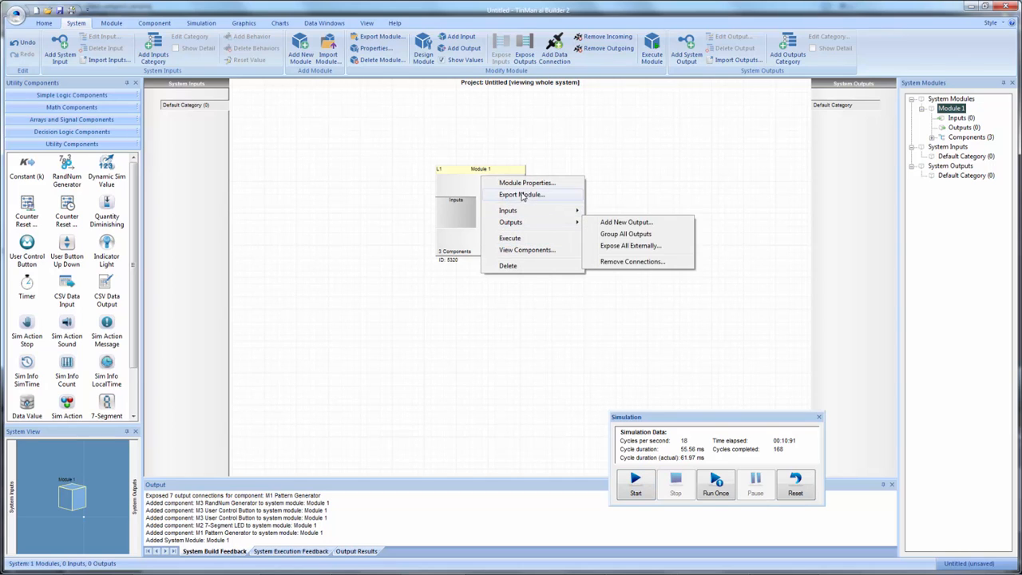
{"action": "mouse_move", "coordinate": [520, 224]}
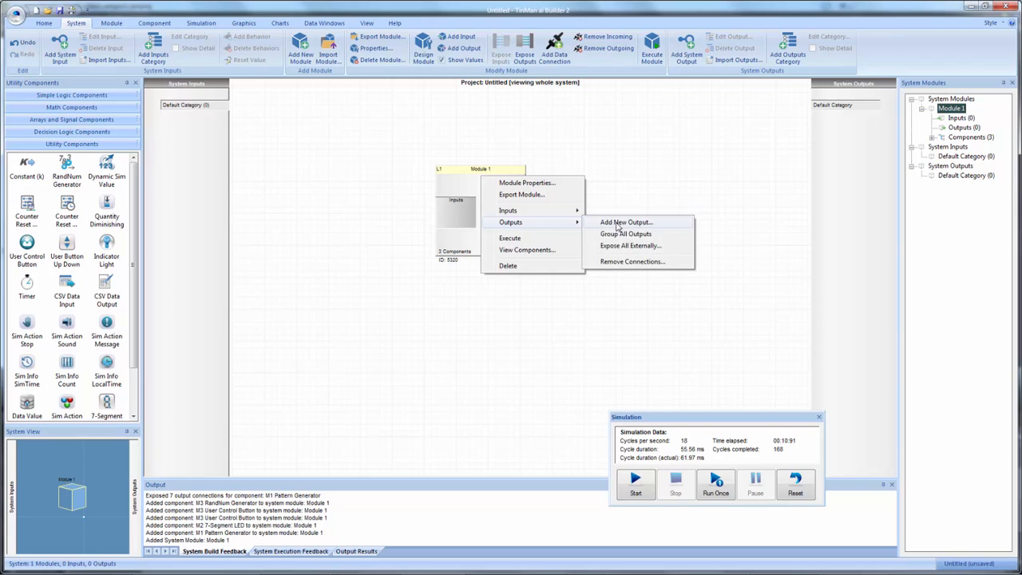
{"action": "left_click", "coordinate": [621, 246]}
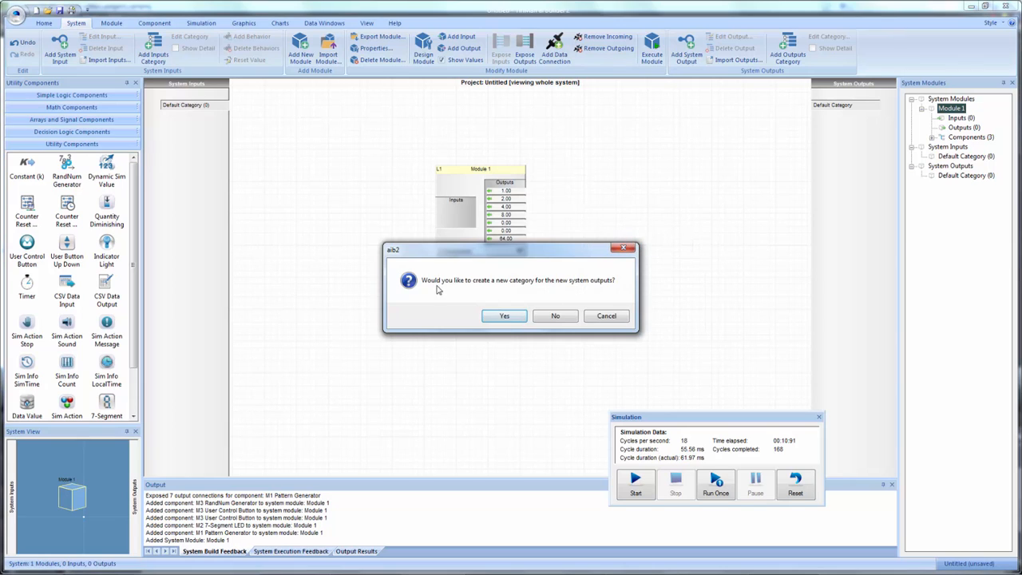
{"action": "left_click", "coordinate": [506, 317]}
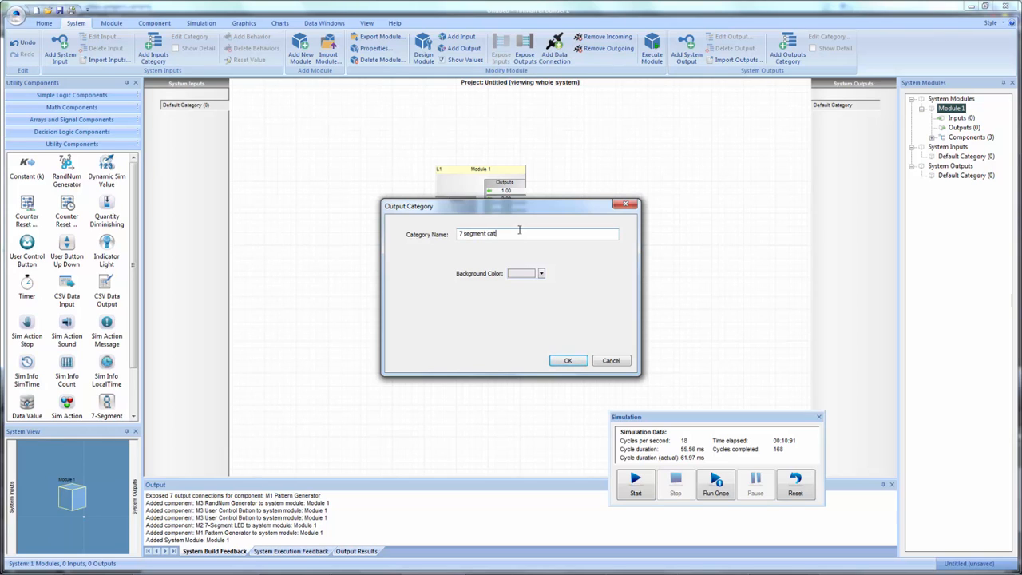
{"action": "left_click", "coordinate": [541, 273]}
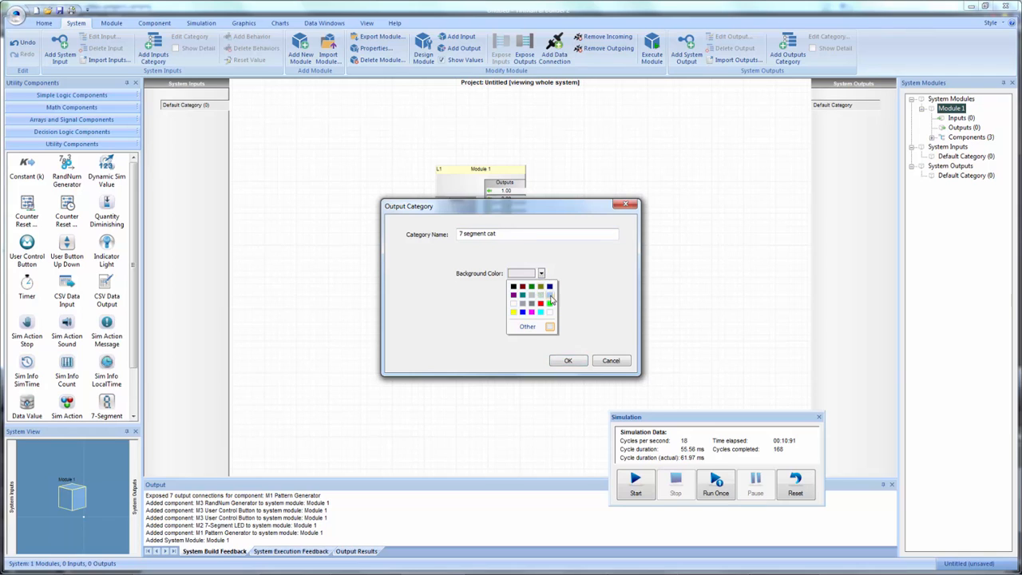
{"action": "left_click", "coordinate": [552, 300]}
{"action": "left_click", "coordinate": [568, 360]}
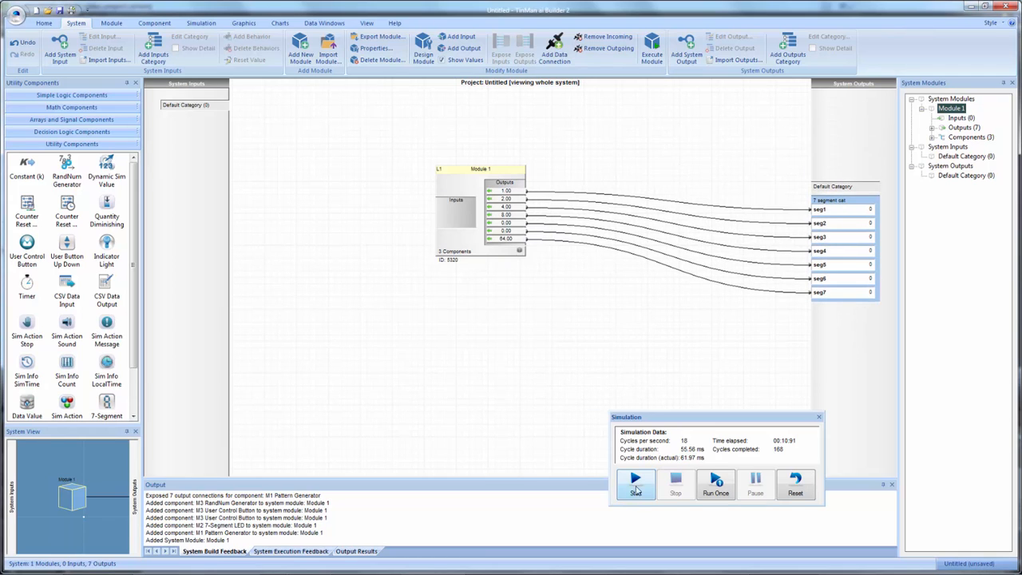
- Run the simulation to watch the seg1 to seg7 system output values, and stop it
{"action": "left_click", "coordinate": [636, 484]}
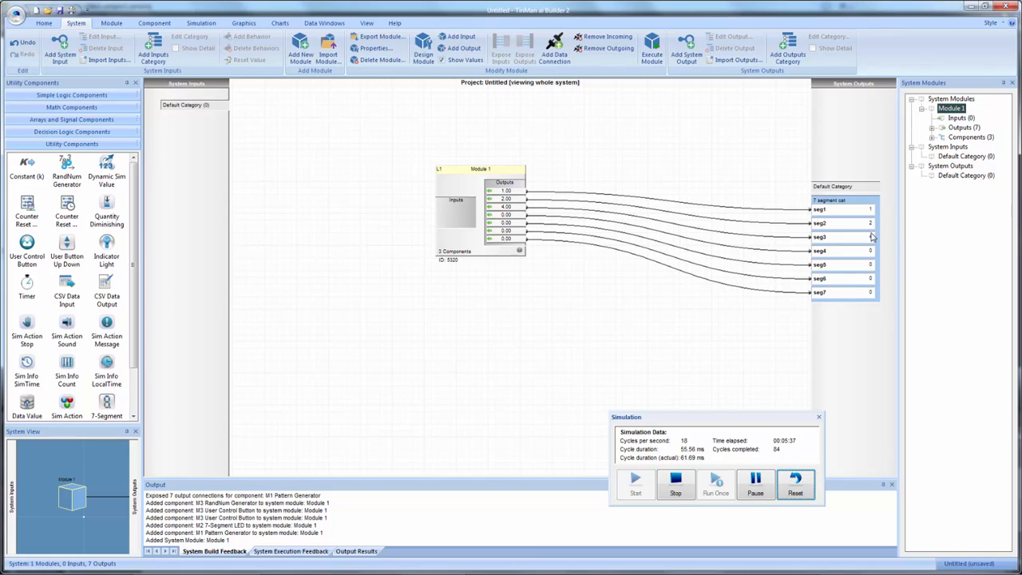
{"action": "left_click", "coordinate": [691, 489]}
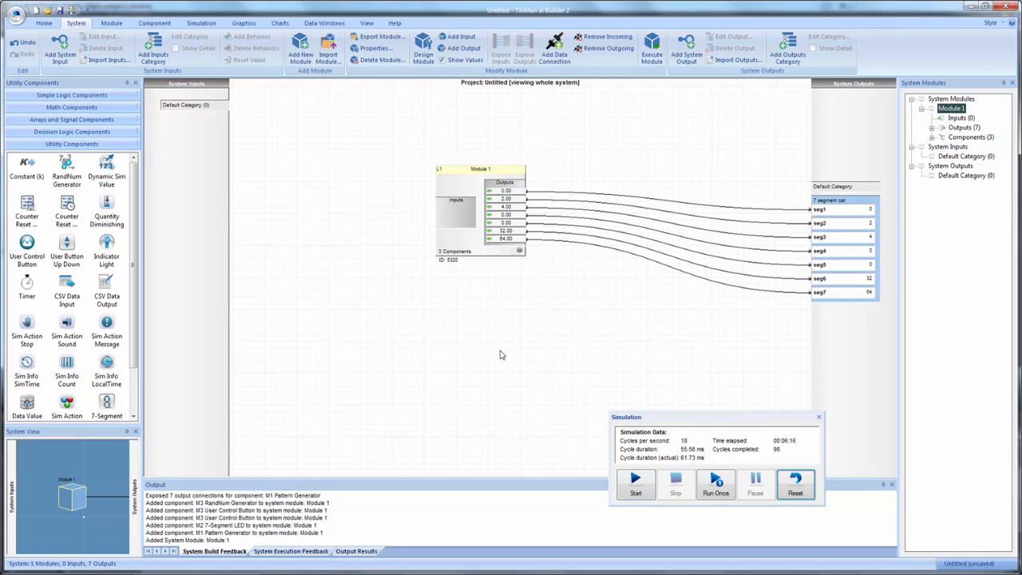
- Add a new system input under Default Category and connect it to the inputs of Module 1
{"action": "left_click", "coordinate": [209, 127]}
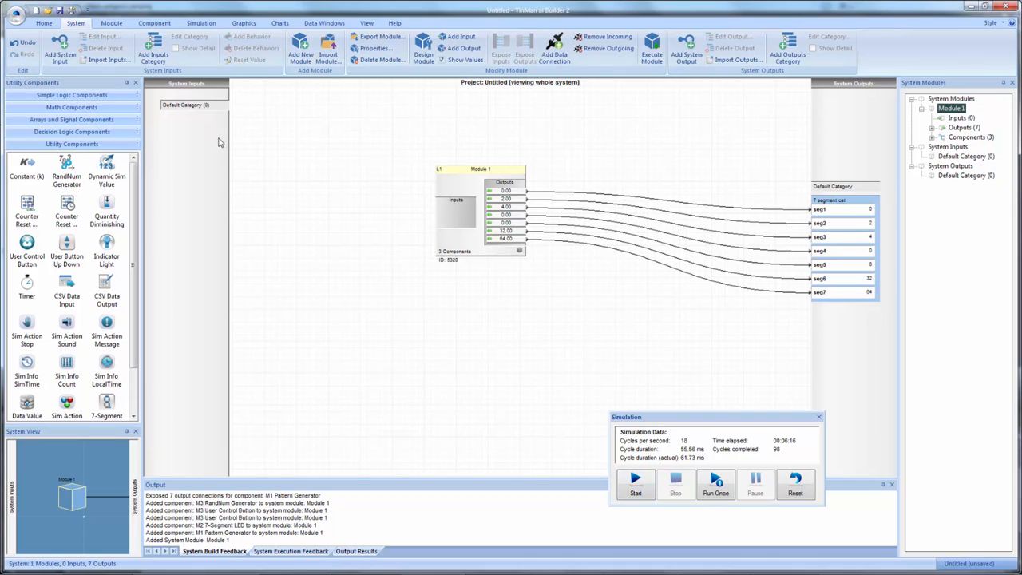
{"action": "right_click", "coordinate": [224, 145]}
{"action": "left_click", "coordinate": [363, 200]}
{"action": "left_click_drag", "start_coordinate": [446, 214], "coordinate": [186, 108]}
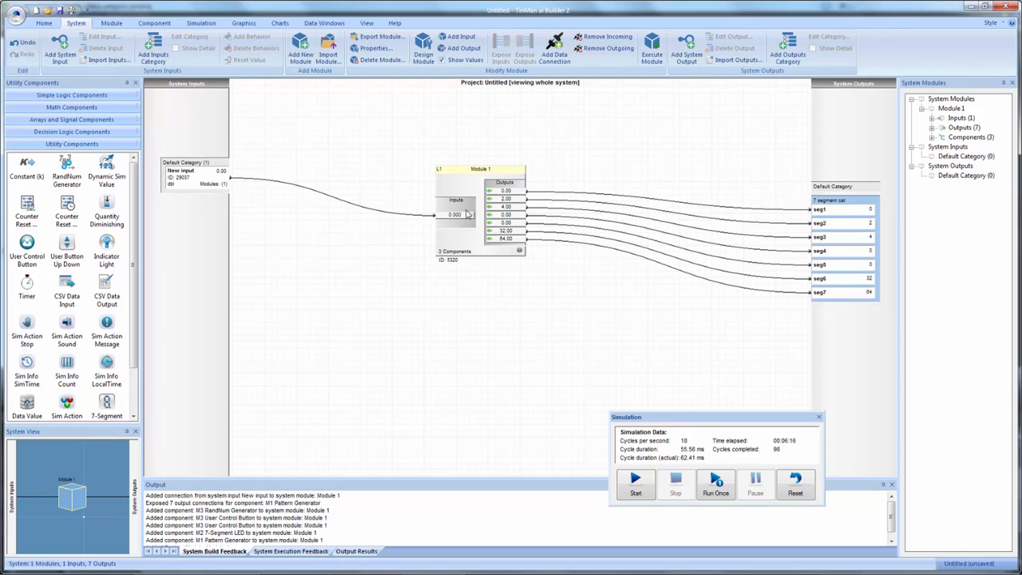